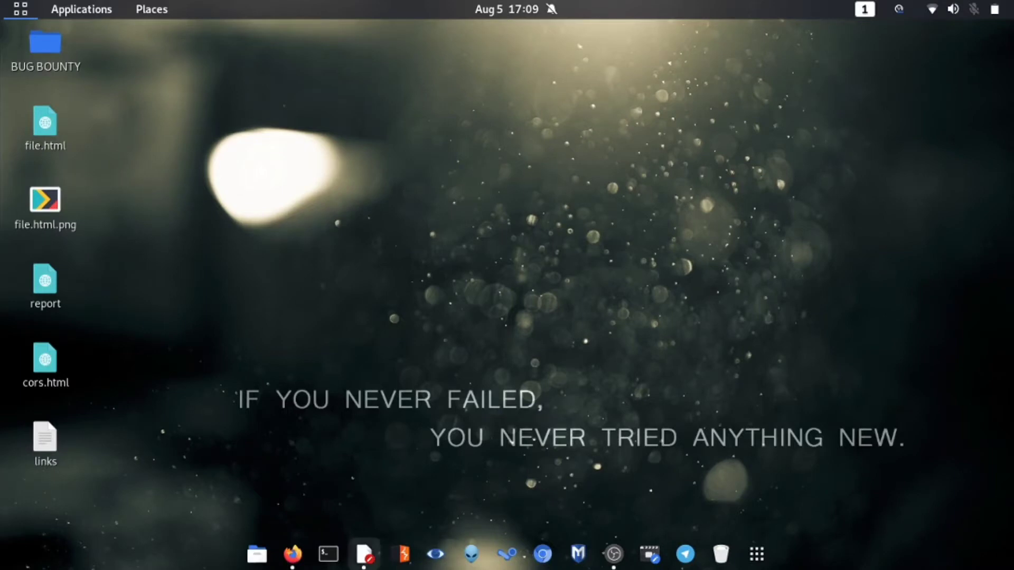
Open the untitled SPF notes in Text Editor, enlarge the display text and maximize the window.
click(364, 554)
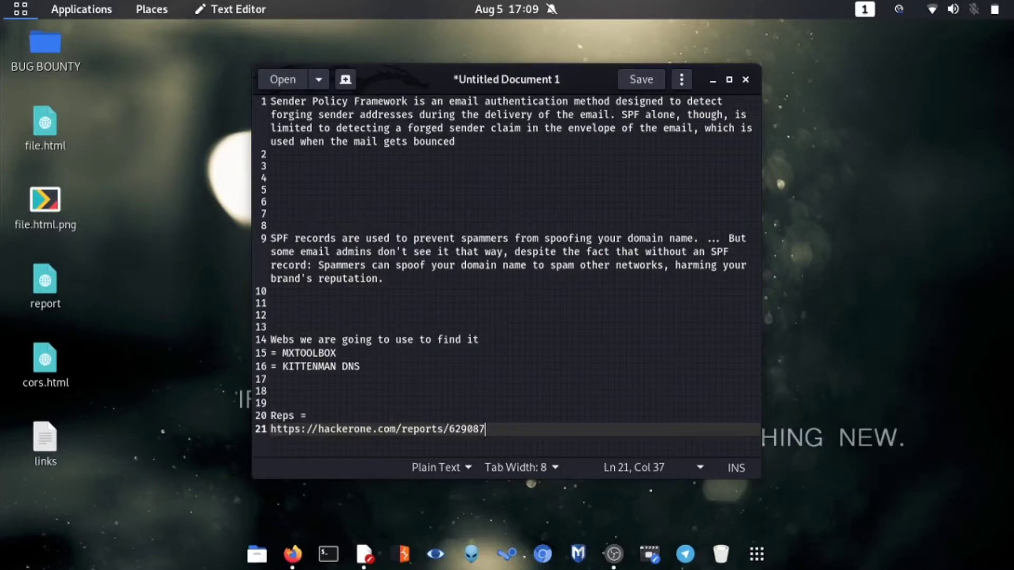
key(ctrl+plus)
key(ctrl+plus)
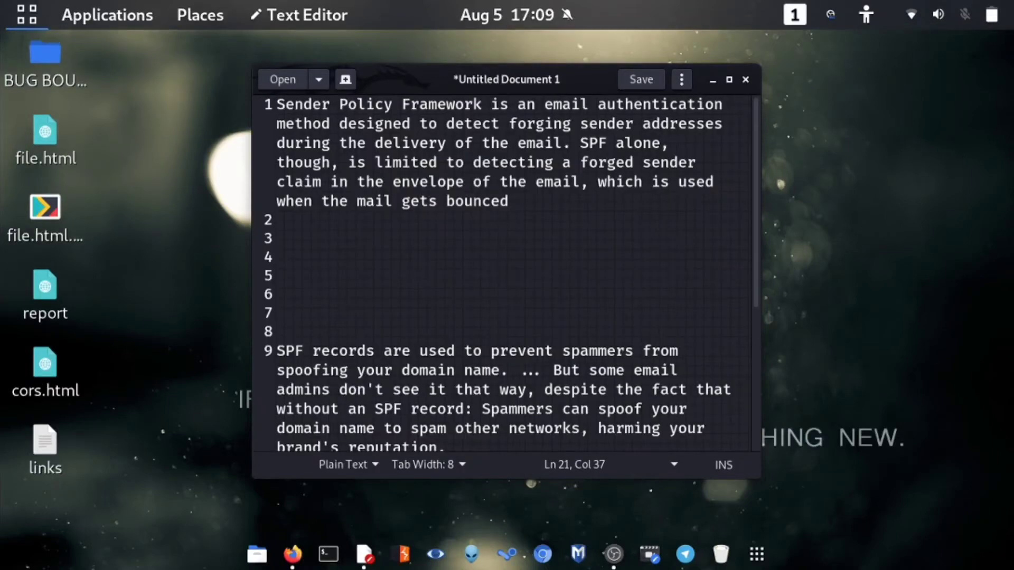
key(super+Up)
click(24, 183)
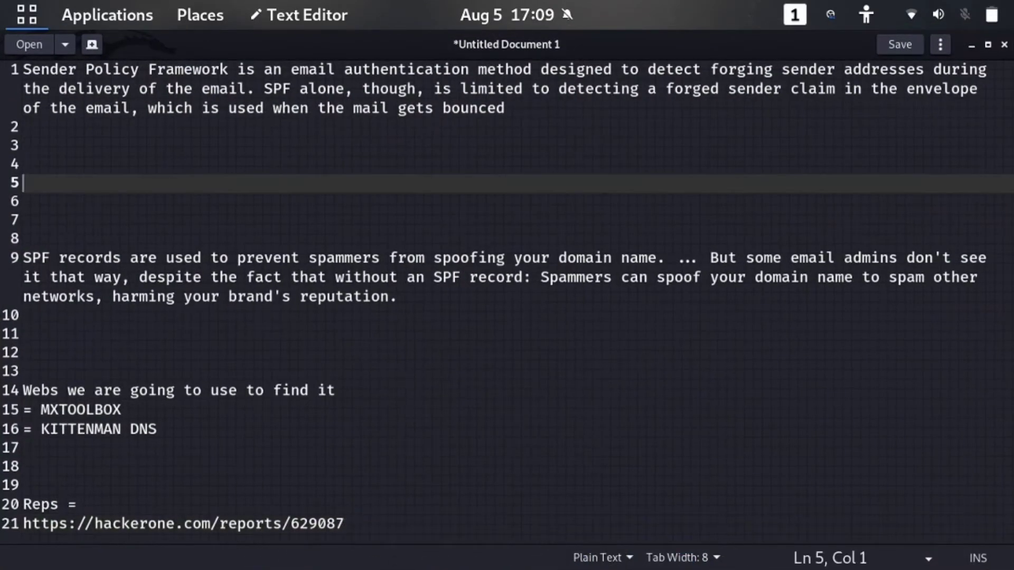
Read through the notes on Sender Policy Framework, the purpose of SPF records and the websites used for checking.
click(23, 70)
drag(23, 70, 237, 70)
click(237, 70)
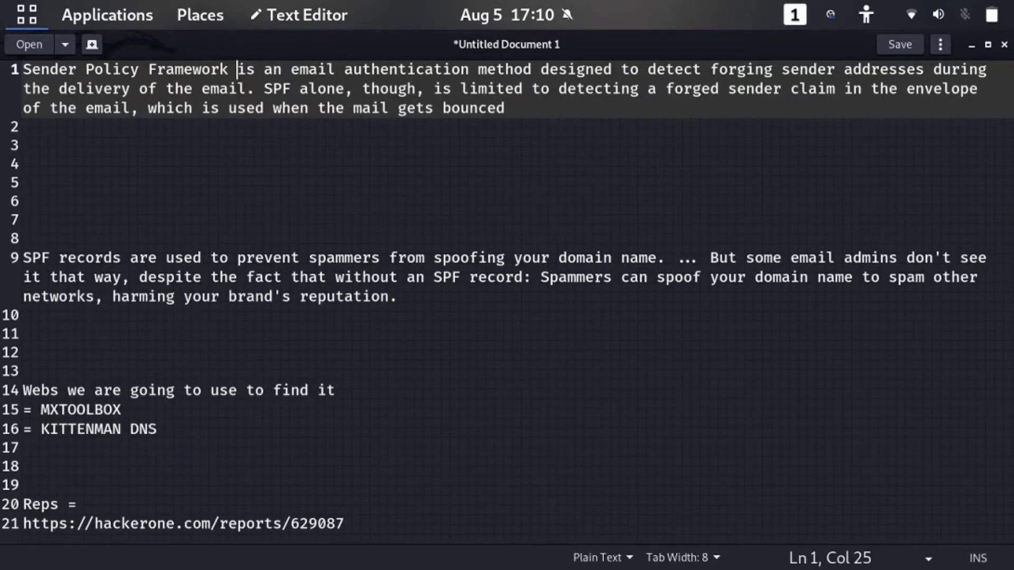
drag(42, 259, 398, 258)
click(166, 410)
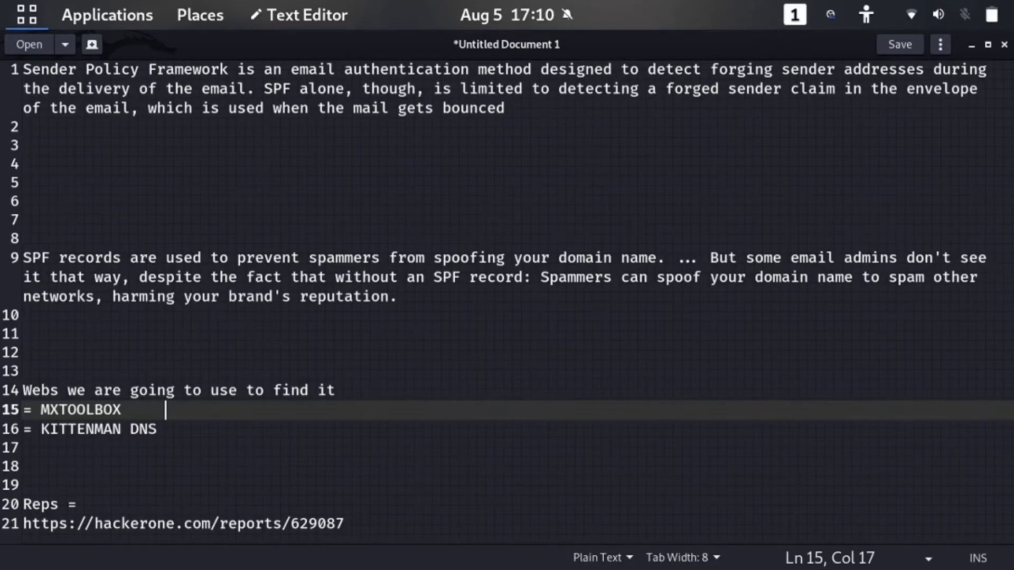
Minimize the notes, switch to Firefox and open testphp.vulnweb.com.
click(971, 44)
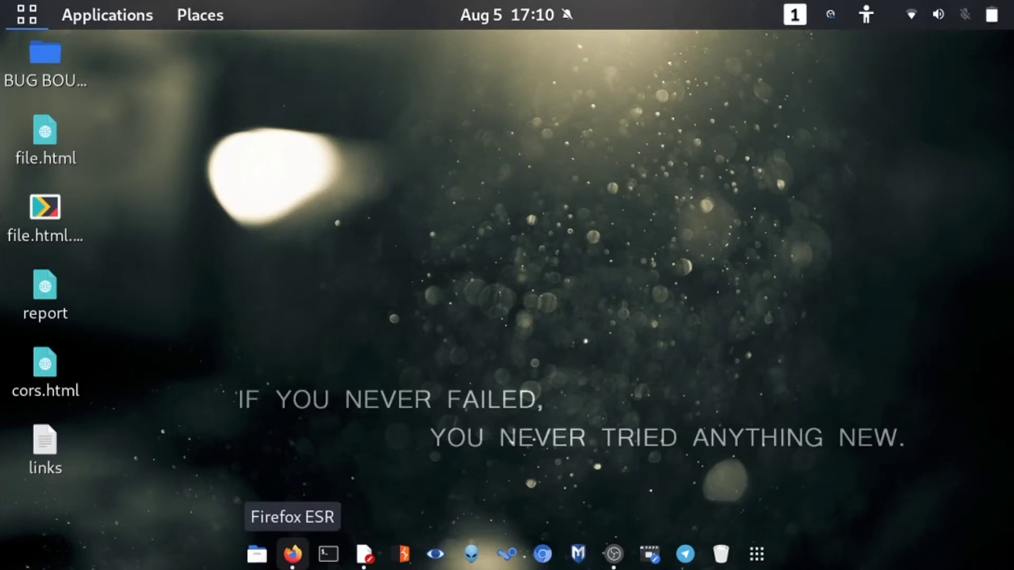
click(292, 553)
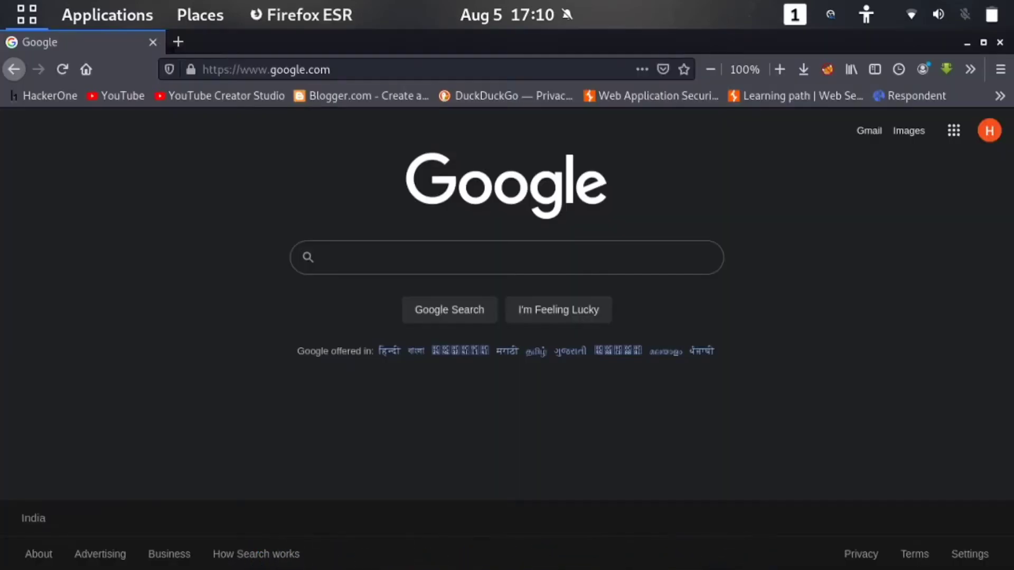
key(ctrl+l)
text(testphp.vulnweb.com/)
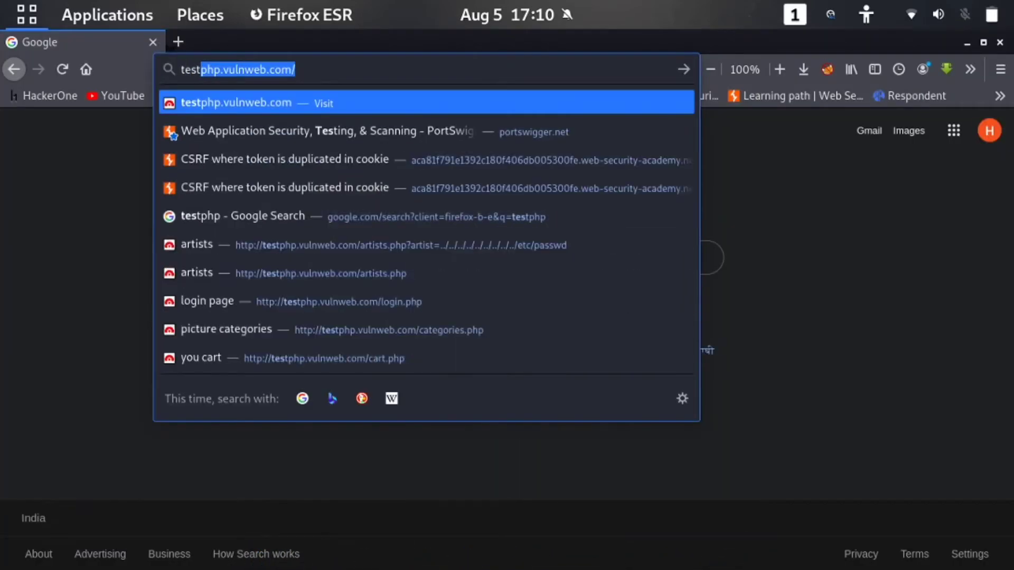
key(Return)
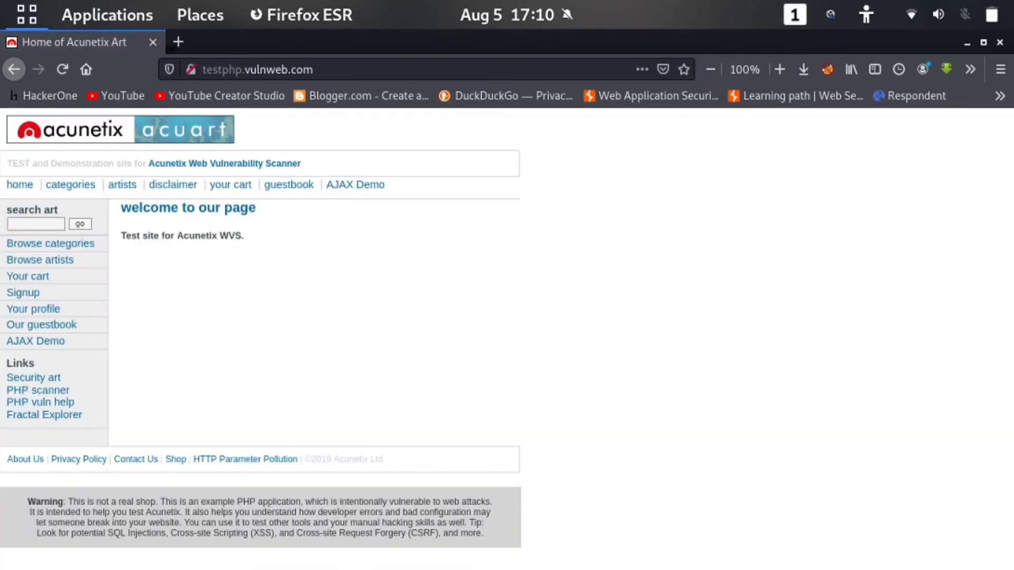
Copy the full address of the Acunetix test site.
drag(316, 69, 202, 69)
right_click(237, 69)
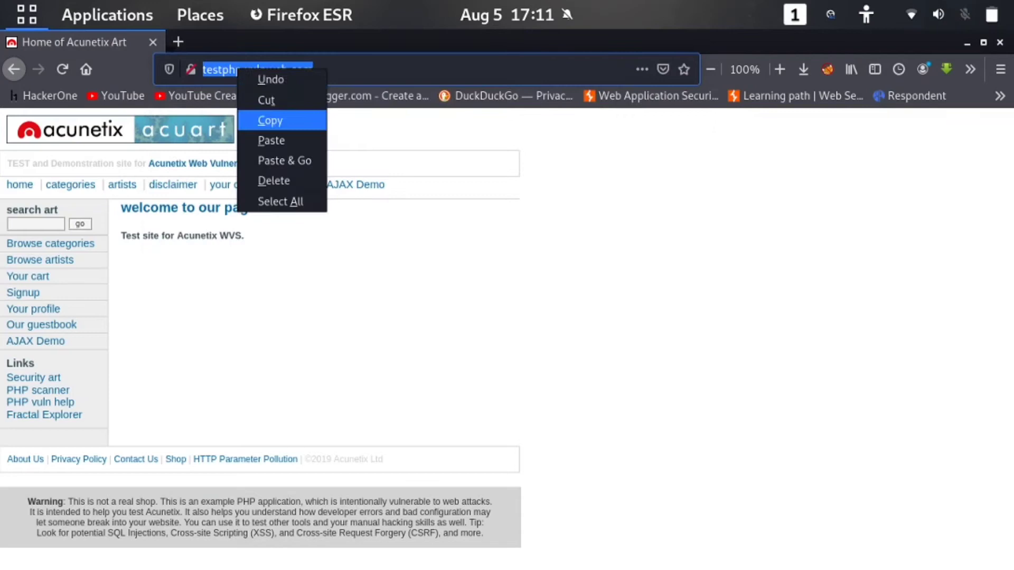
click(270, 120)
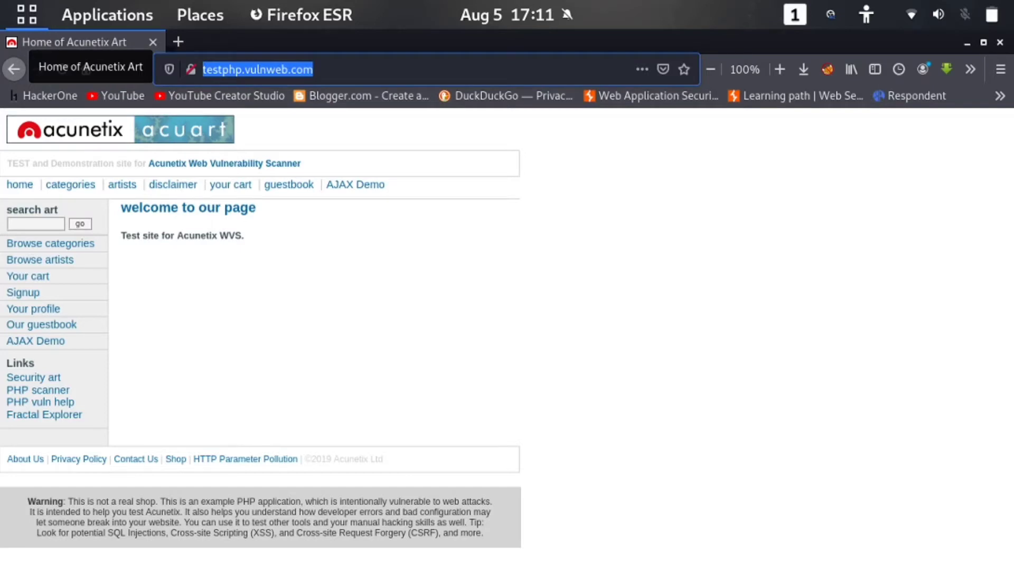
Switch back to the Text Editor notes and review the listed lookup sites, MXTOOLBOX and KITTENMAN DNS.
key(alt+Tab)
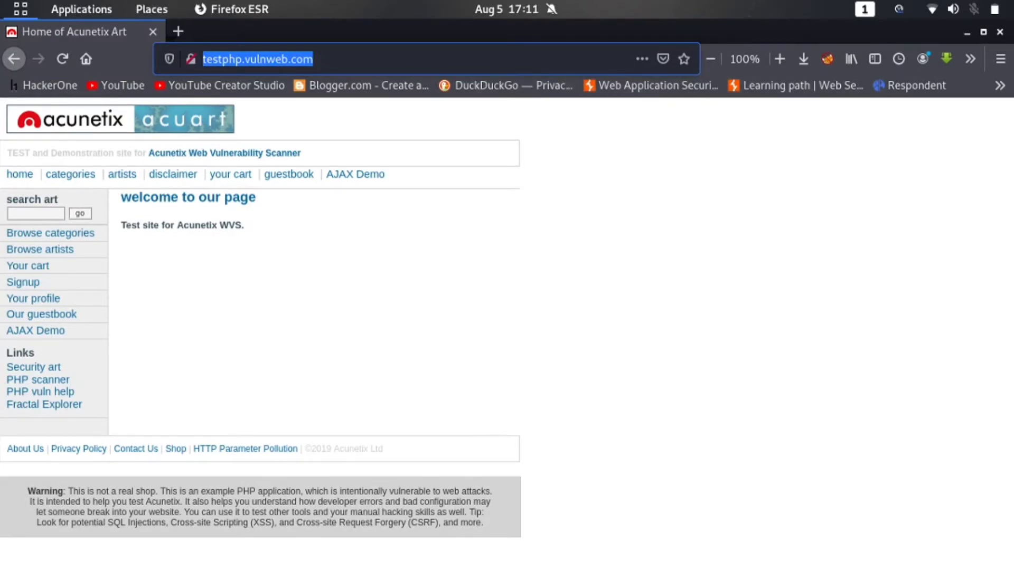
key(super)
click(211, 199)
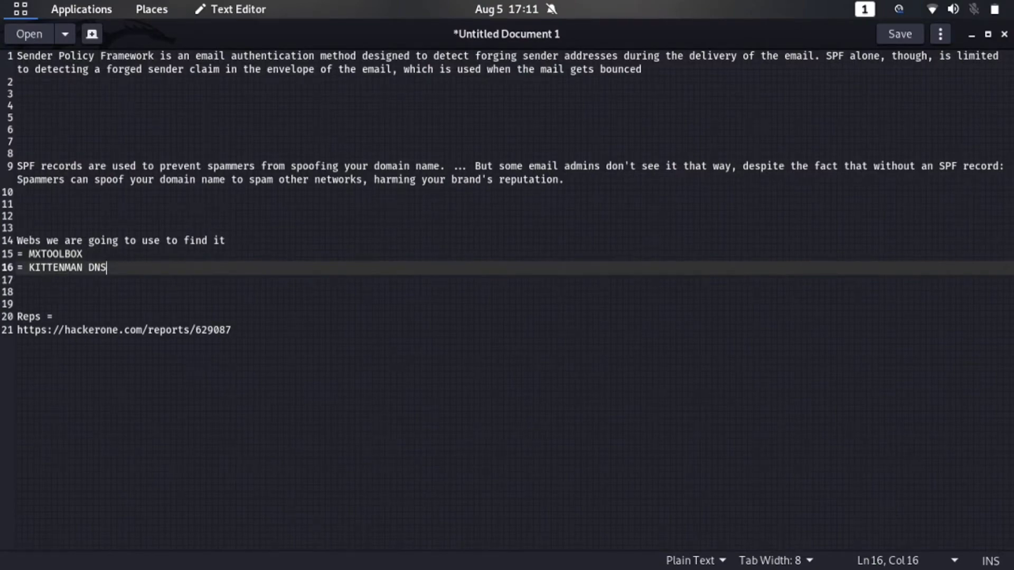
drag(227, 241, 35, 241)
drag(122, 279, 16, 253)
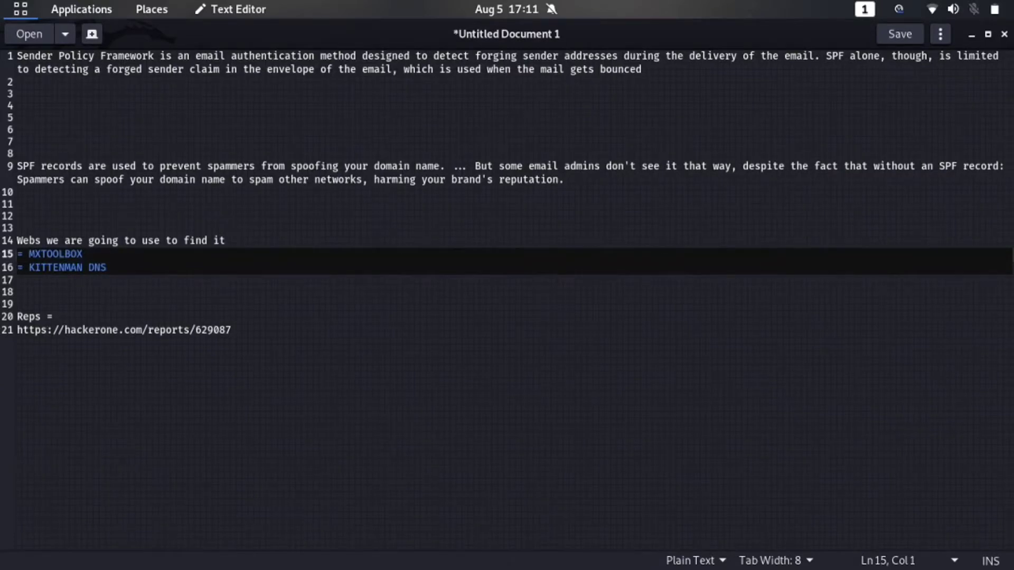
click(59, 281)
double_click(58, 268)
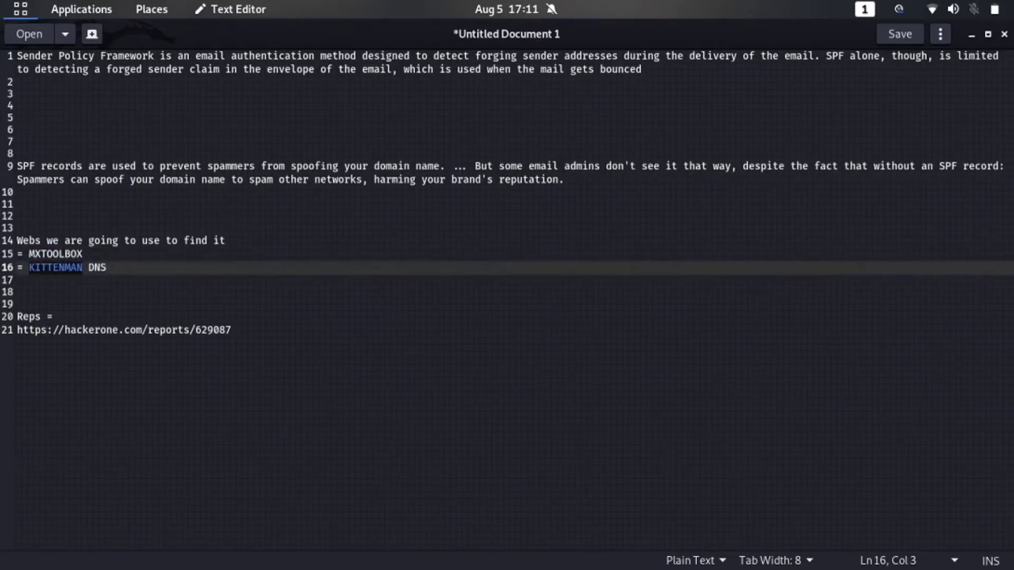
click(108, 268)
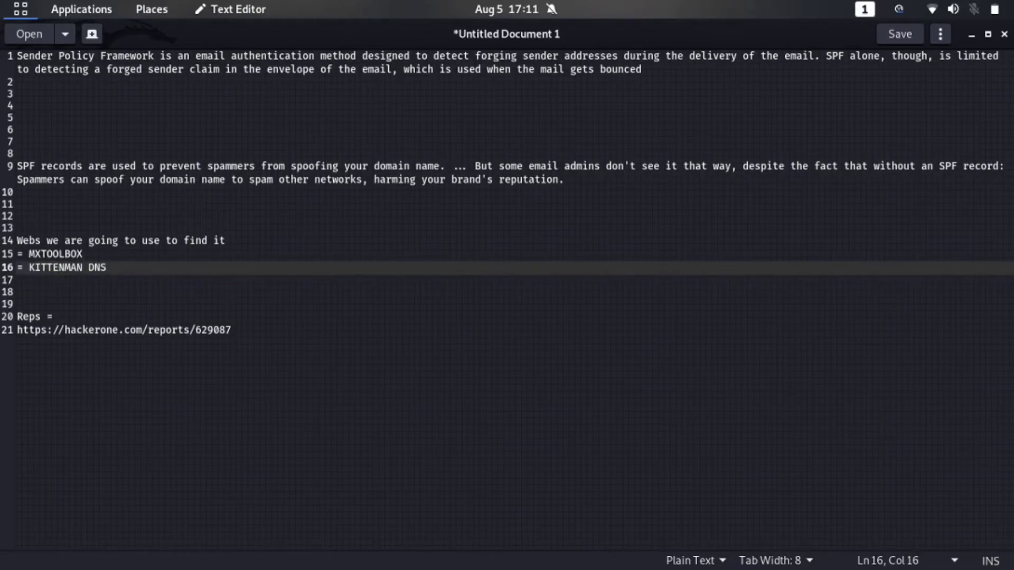
Switch to Firefox and search Google for "kittenman" in a new tab.
key(super)
click(555, 211)
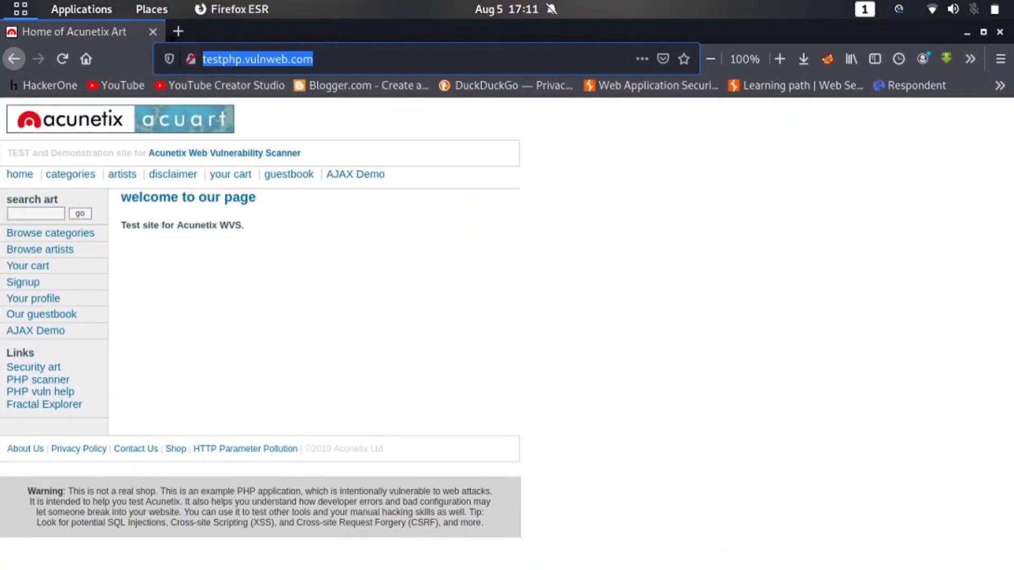
key(ctrl+t)
text(ki)
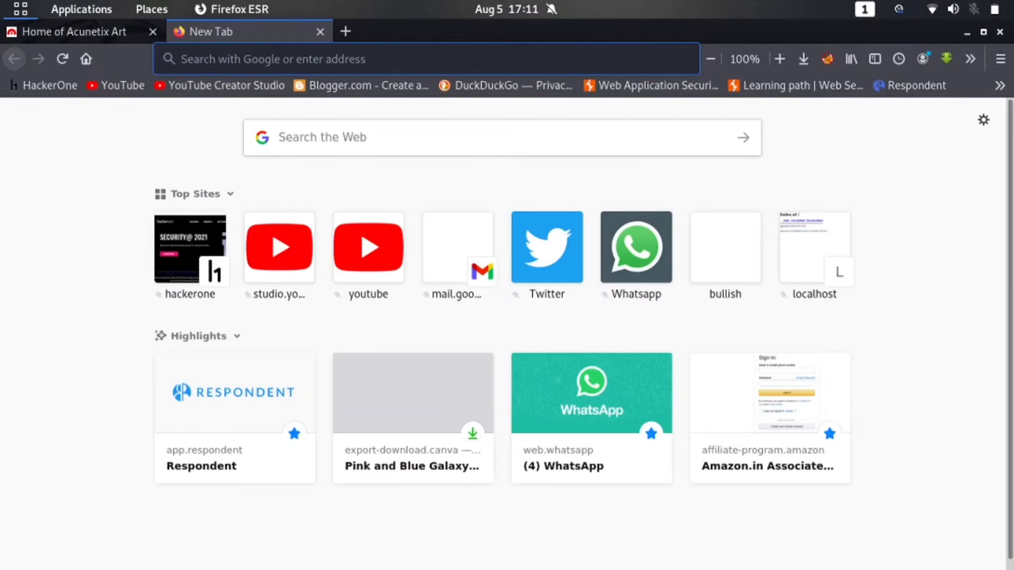
text(tten)
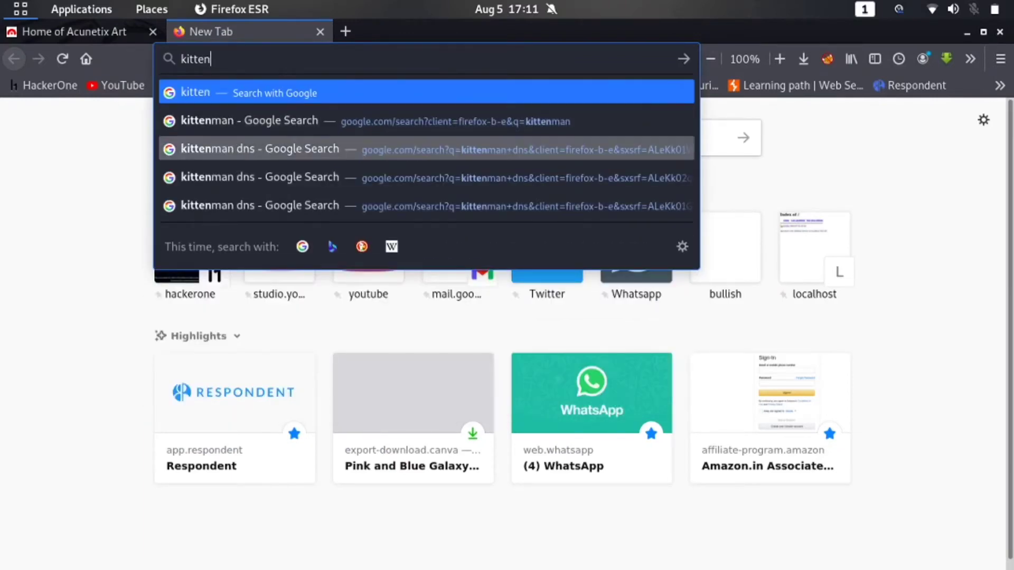
click(249, 121)
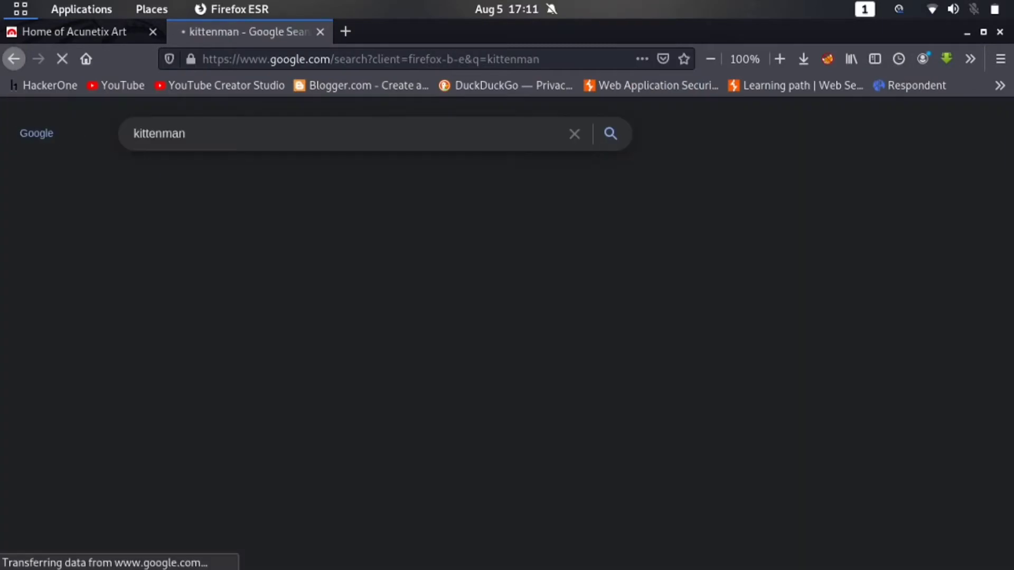
Change the Google search to "kitterman spf" and open the SPF Query Tool from Kitterman Technical Services.
drag(338, 370, 126, 232)
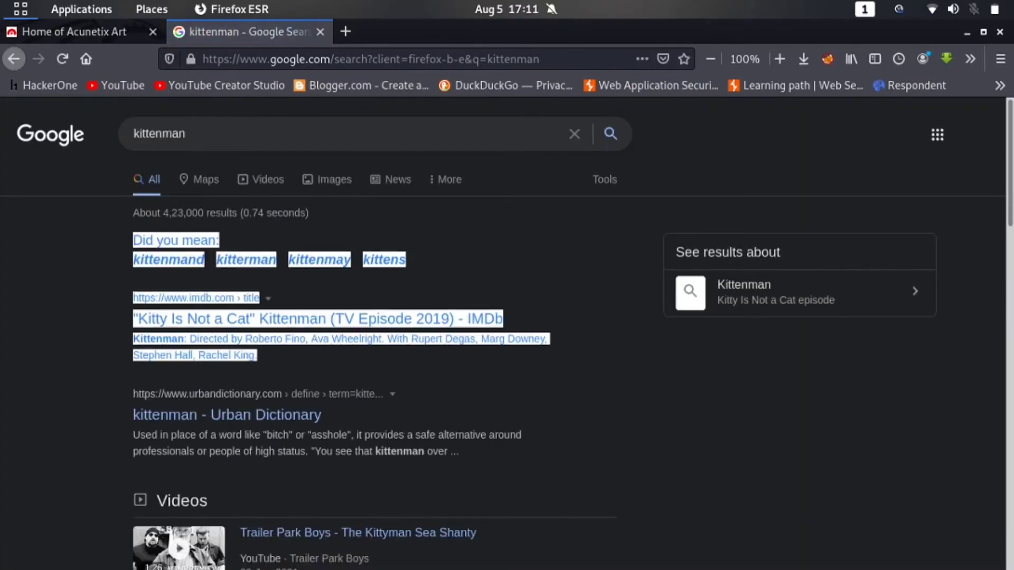
click(158, 276)
click(222, 133)
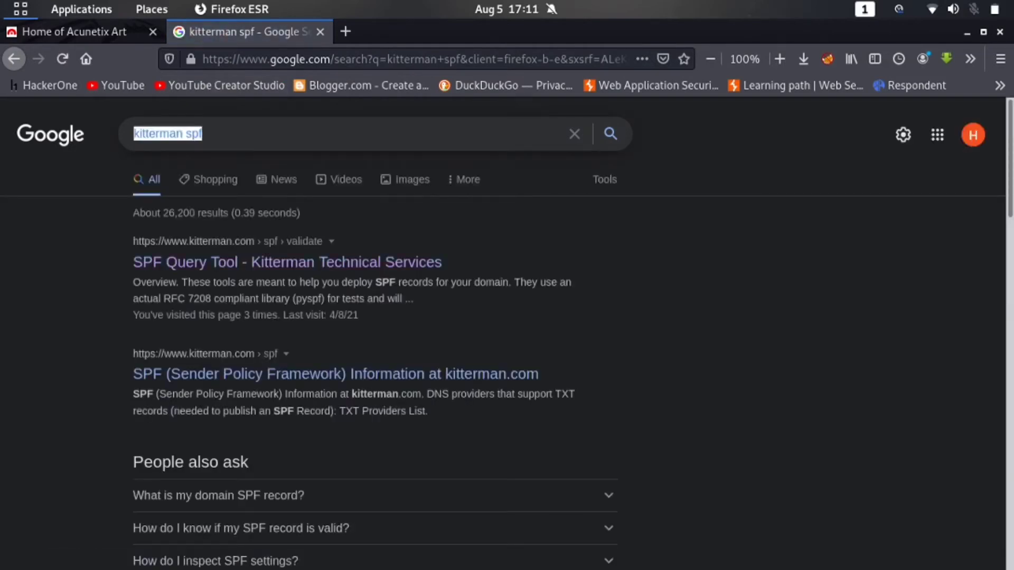
key(Escape)
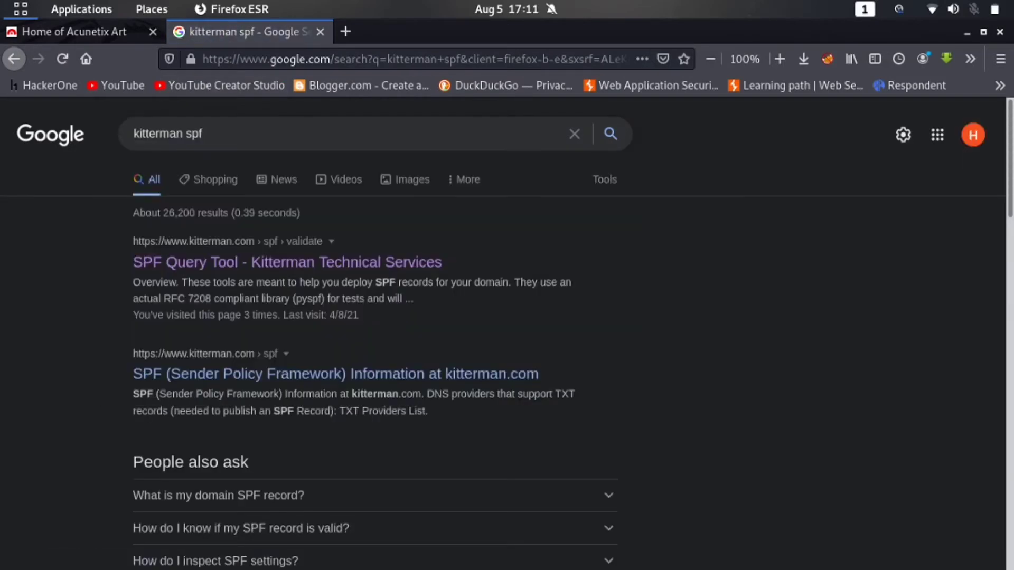
drag(131, 261, 311, 244)
click(312, 262)
click(287, 262)
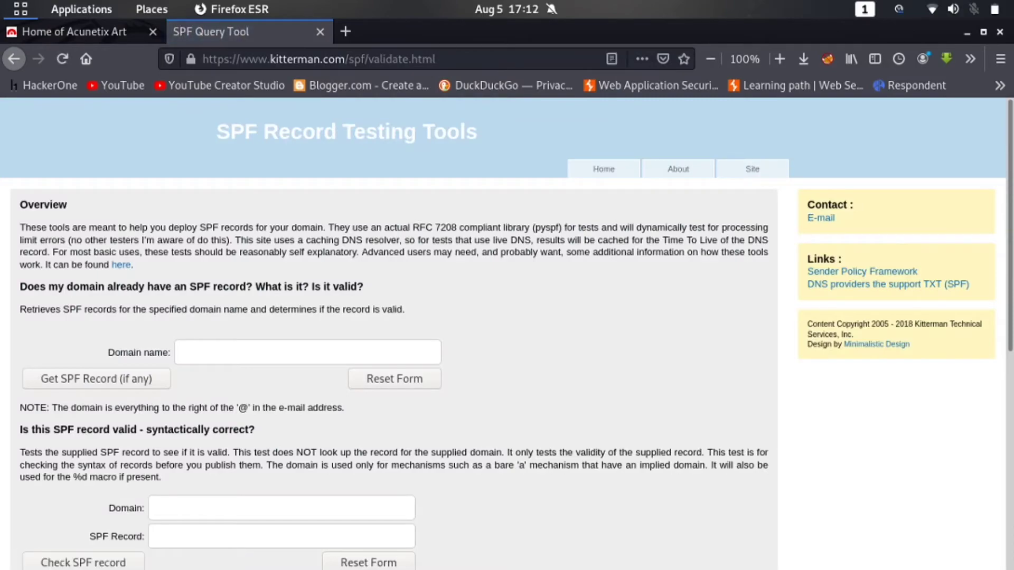
Look over the tool's overview and request the SPF record for the domain google.com.
drag(20, 205, 406, 312)
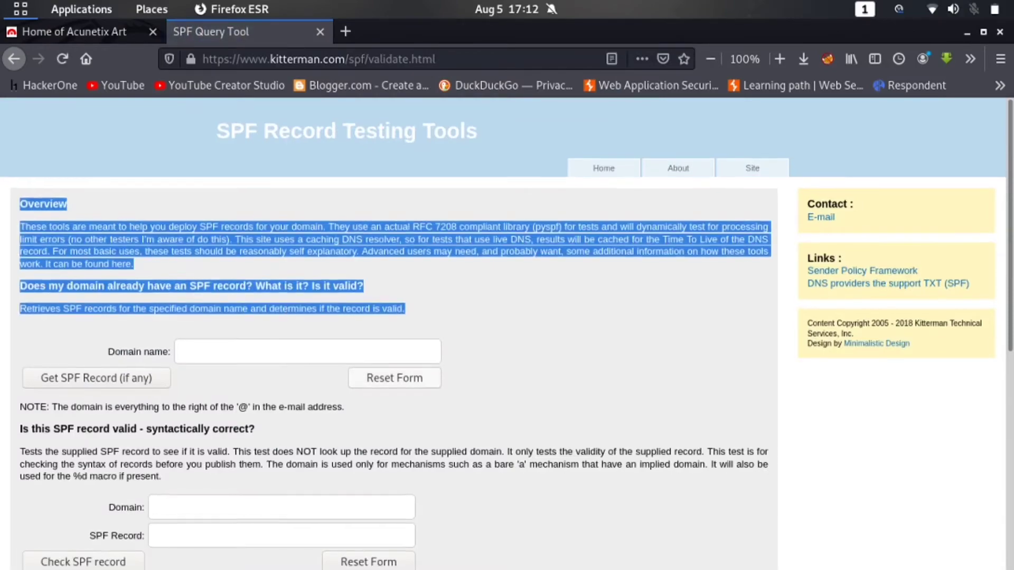
scroll(407, 311, down, 7)
scroll(393, 333, up, 6)
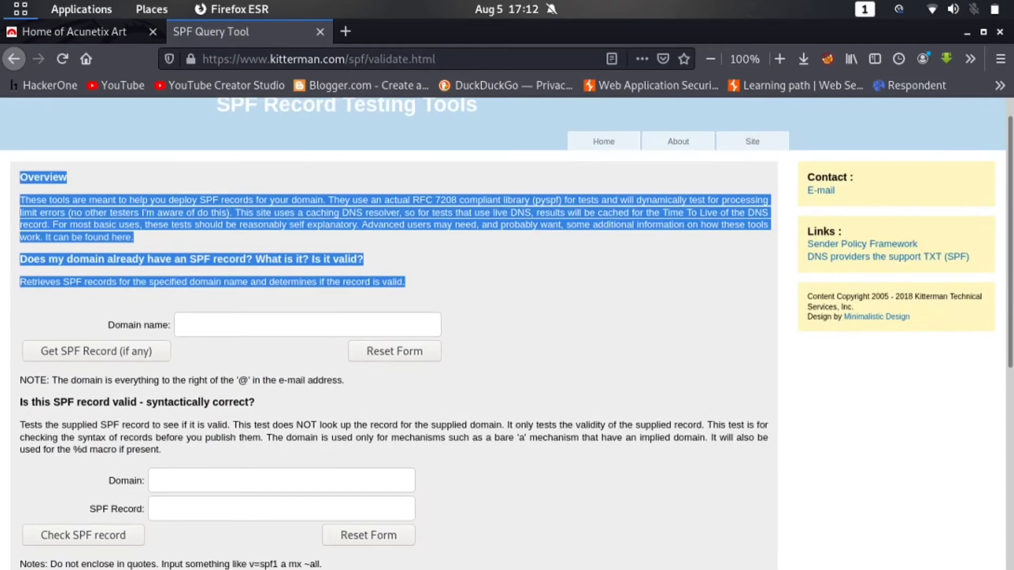
click(422, 299)
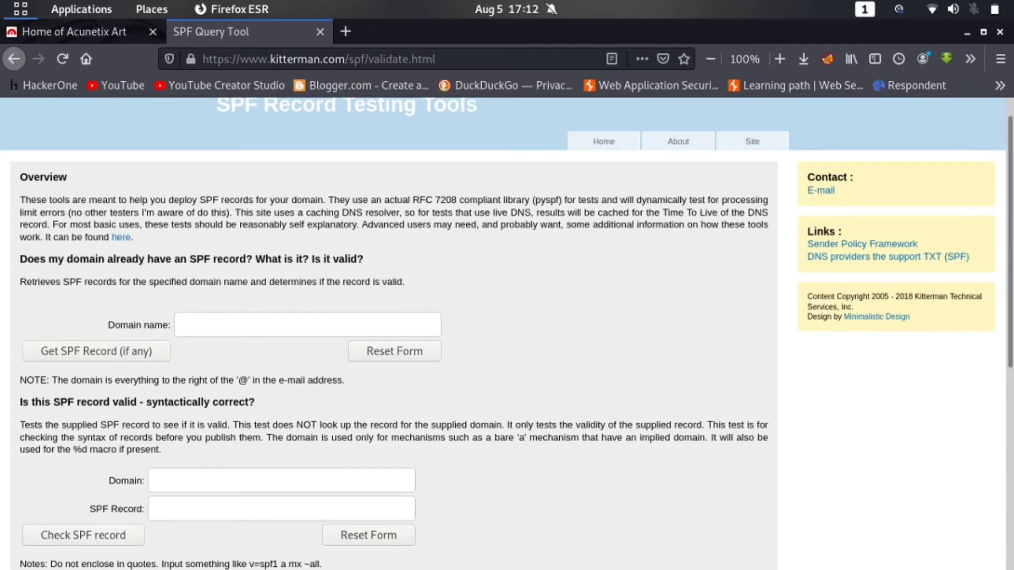
click(307, 325)
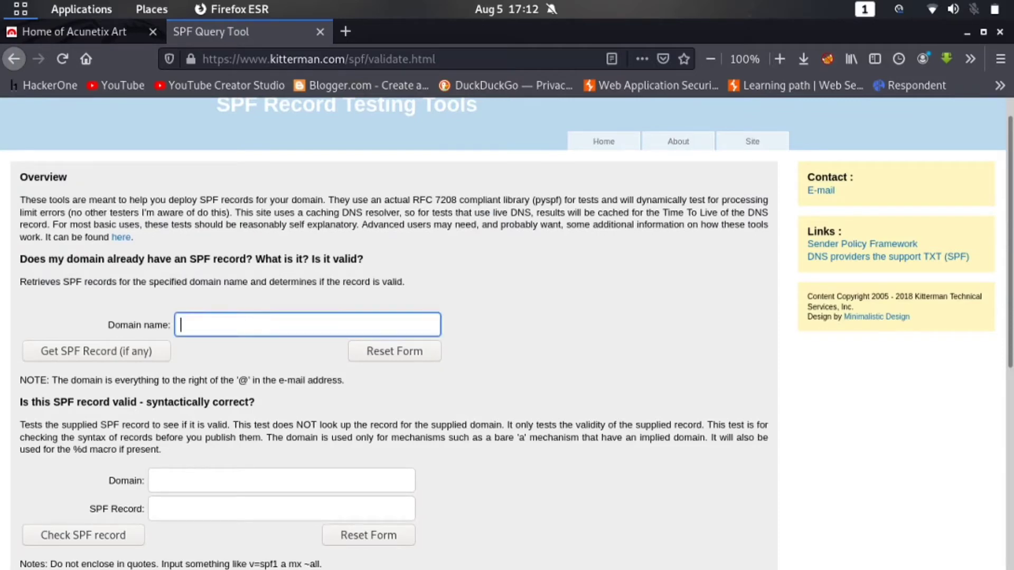
text(googl)
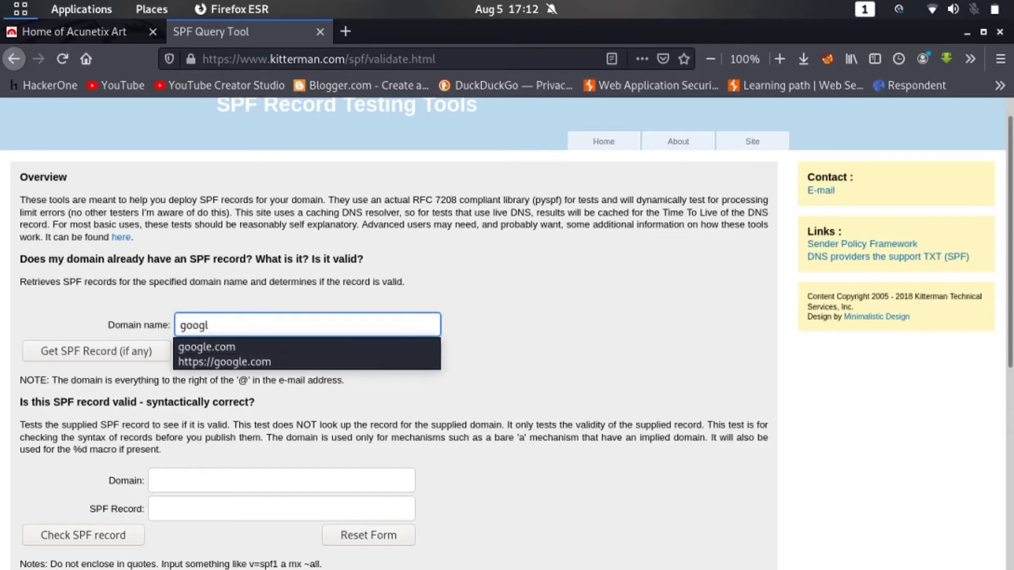
text(e.com)
click(96, 351)
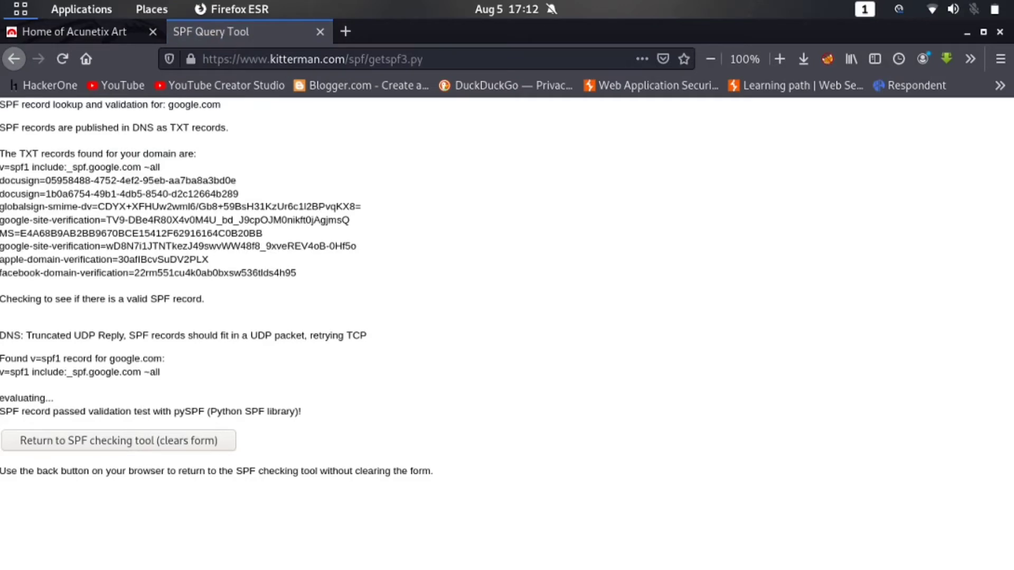
Examine the SPF lookup and validation output for google.com, and return to the query form.
drag(1, 104, 302, 411)
click(349, 397)
key(alt+Left)
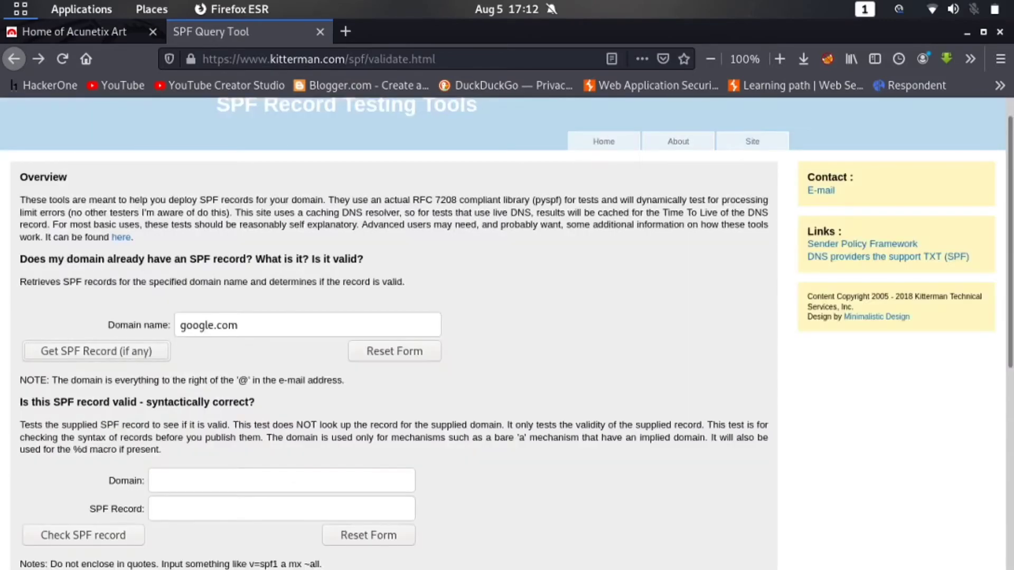
drag(239, 325, 179, 326)
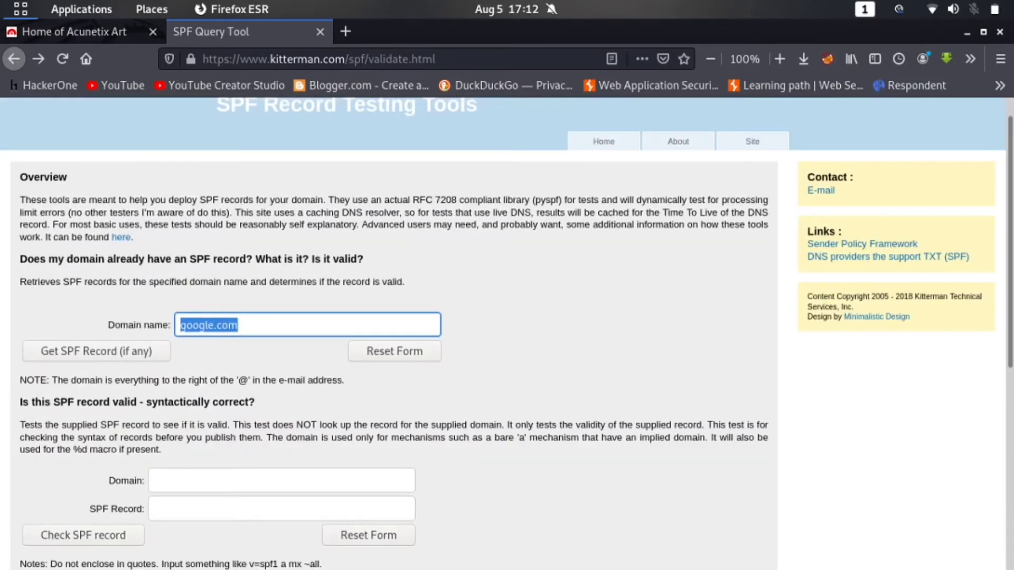
text(http://testphp.vulnweb.com/)
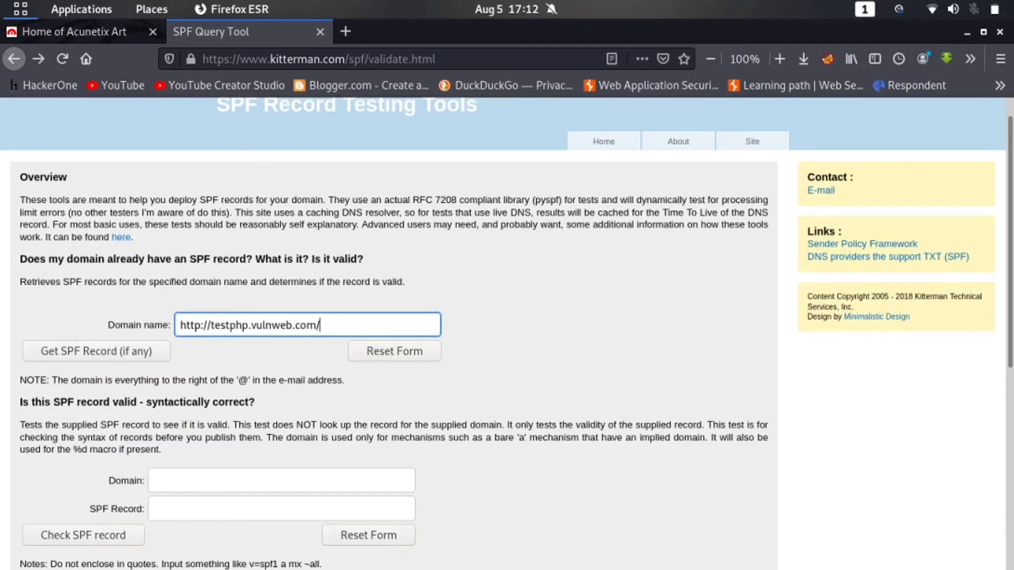
key(BackSpace)
key(Left)
key(Left)
key(Left)
key(Left)
key(Left)
key(Left)
key(Left)
key(Left)
key(Left)
key(Left)
key(Left)
key(Left)
key(Left)
key(Left)
key(Left)
key(Left)
key(Left)
key(BackSpace)
key(BackSpace)
key(BackSpace)
key(BackSpace)
key(BackSpace)
key(BackSpace)
key(BackSpace)
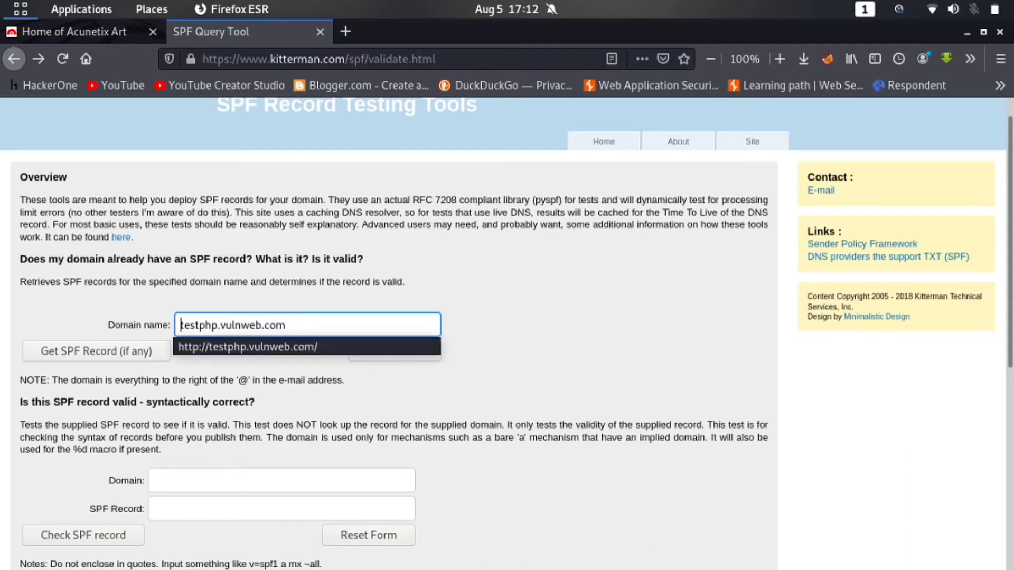
click(96, 352)
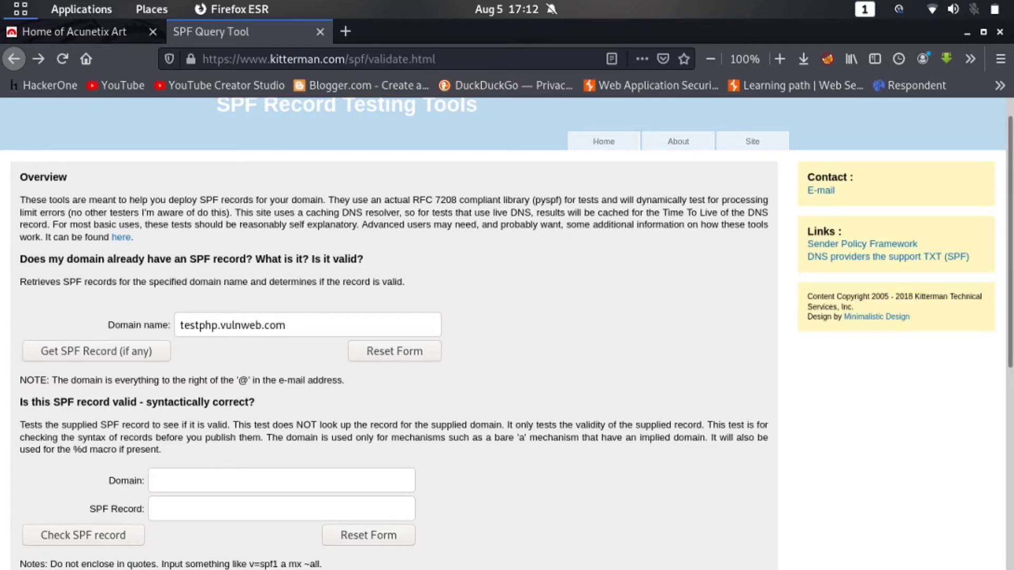
Request the SPF record for testphp.vulnweb.com again and check the result for a valid record.
click(296, 325)
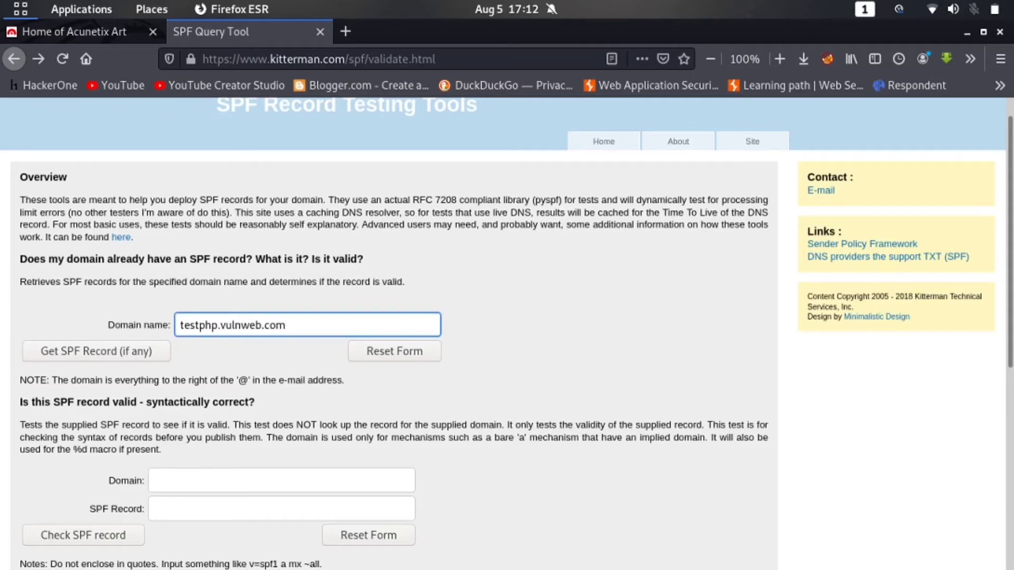
drag(286, 325, 179, 325)
click(496, 333)
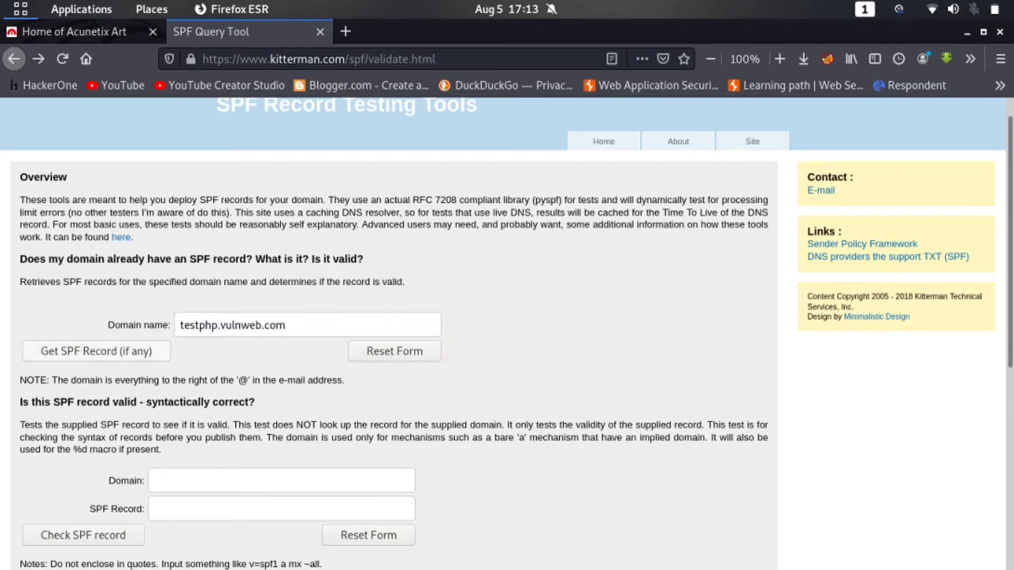
click(96, 351)
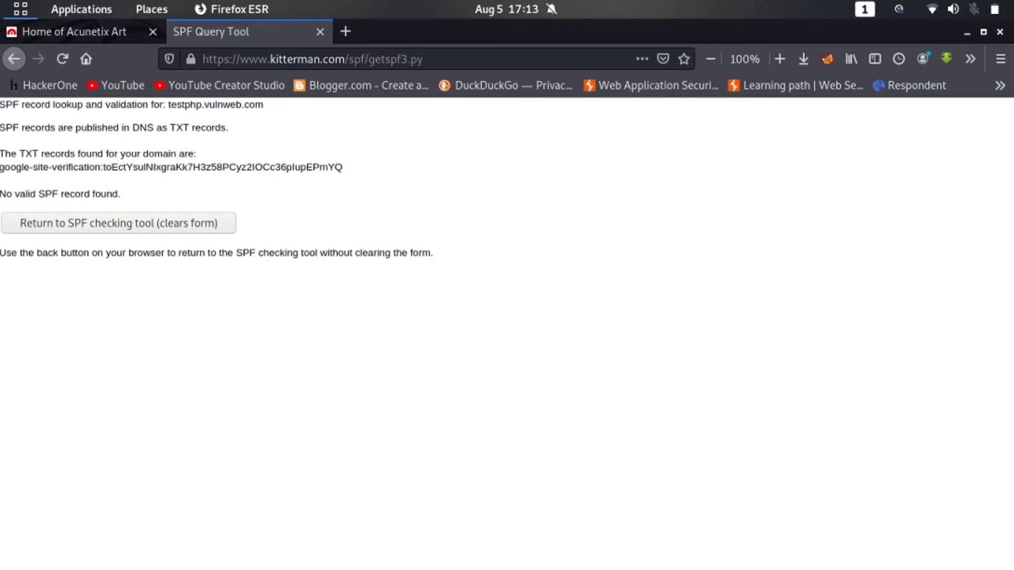
drag(120, 194, 1, 194)
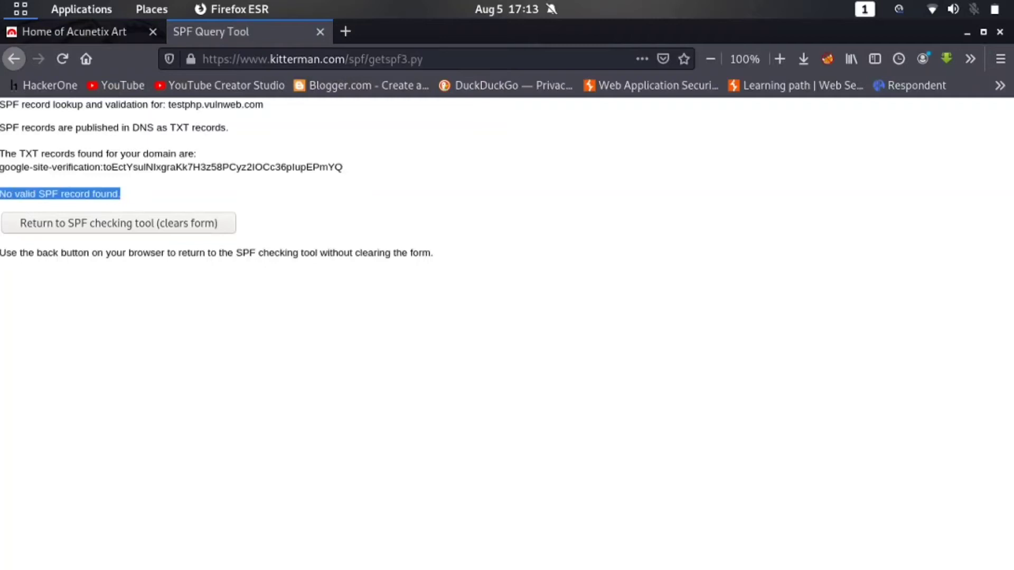
click(153, 194)
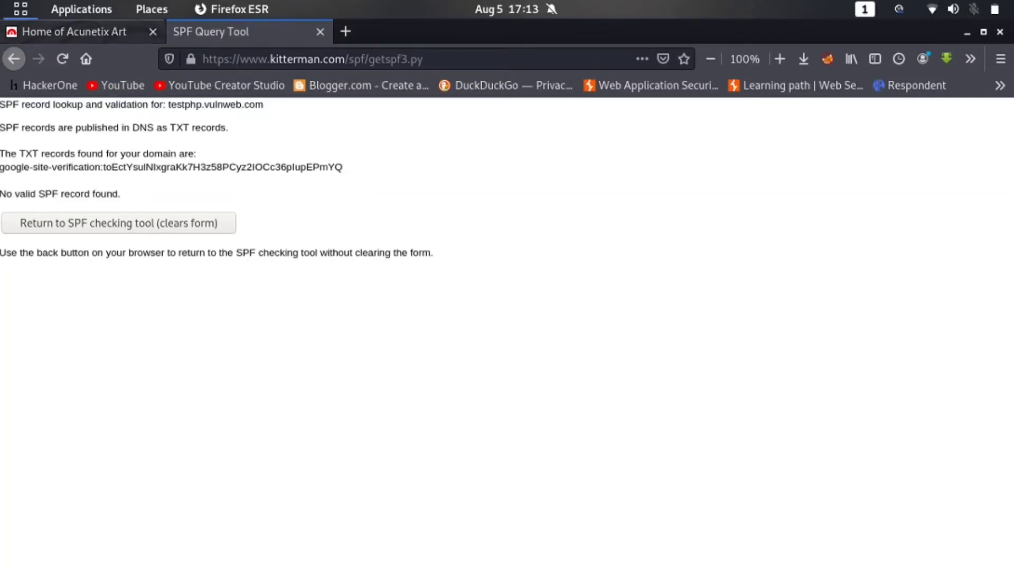
Check the address of the Acunetix test site against the looked-up domain and return to the SPF Query Tool.
click(104, 32)
drag(315, 59, 203, 59)
click(275, 354)
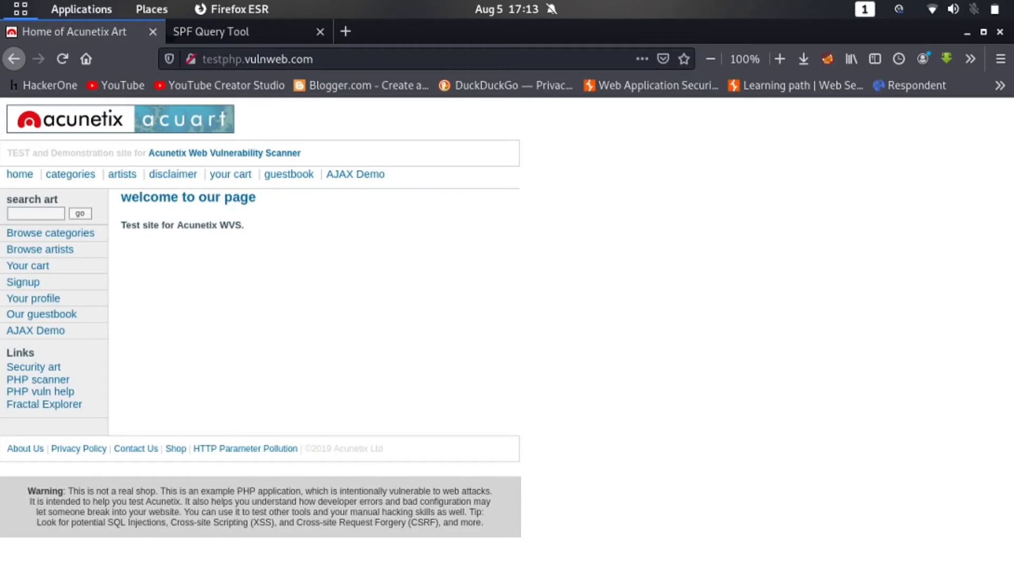
click(232, 33)
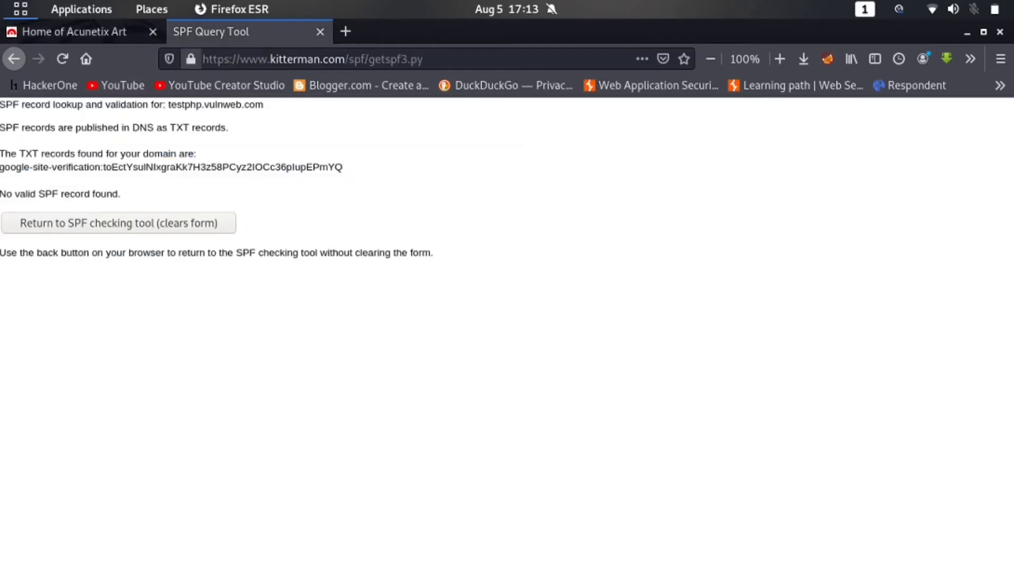
Return to the cleared SPF query form and close the SPF Query Tool page.
click(119, 223)
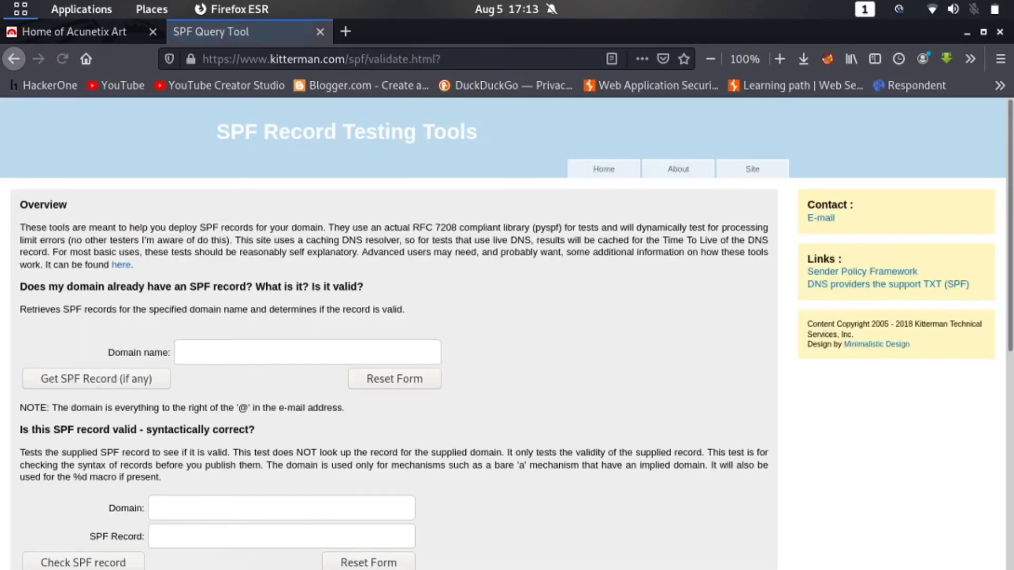
click(307, 353)
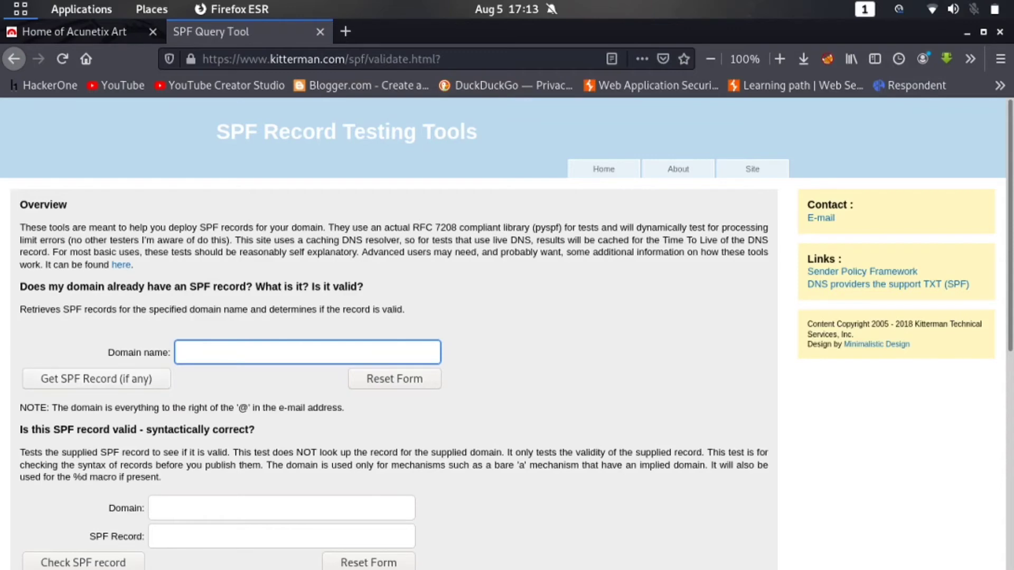
click(320, 32)
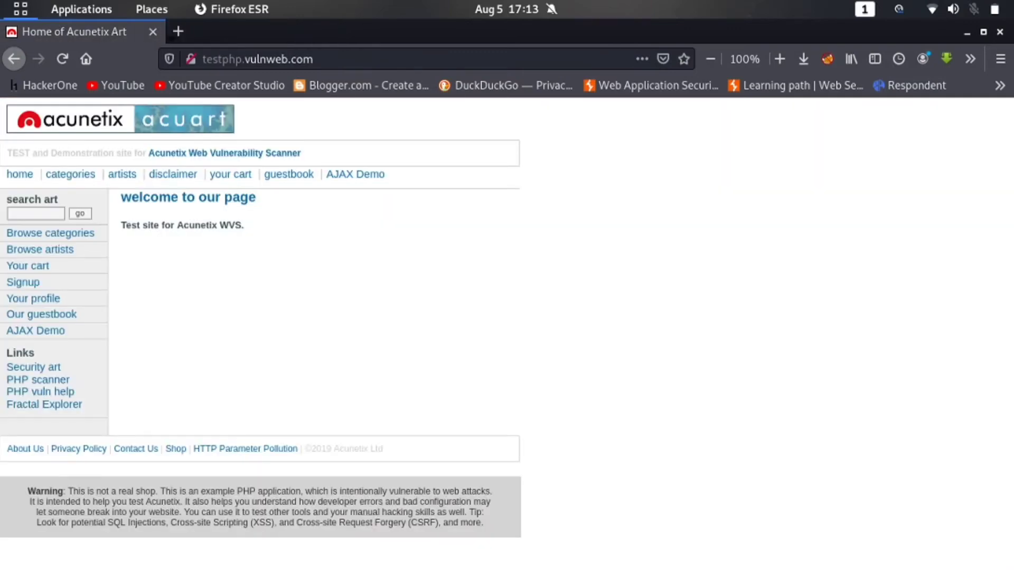
key(super)
click(213, 198)
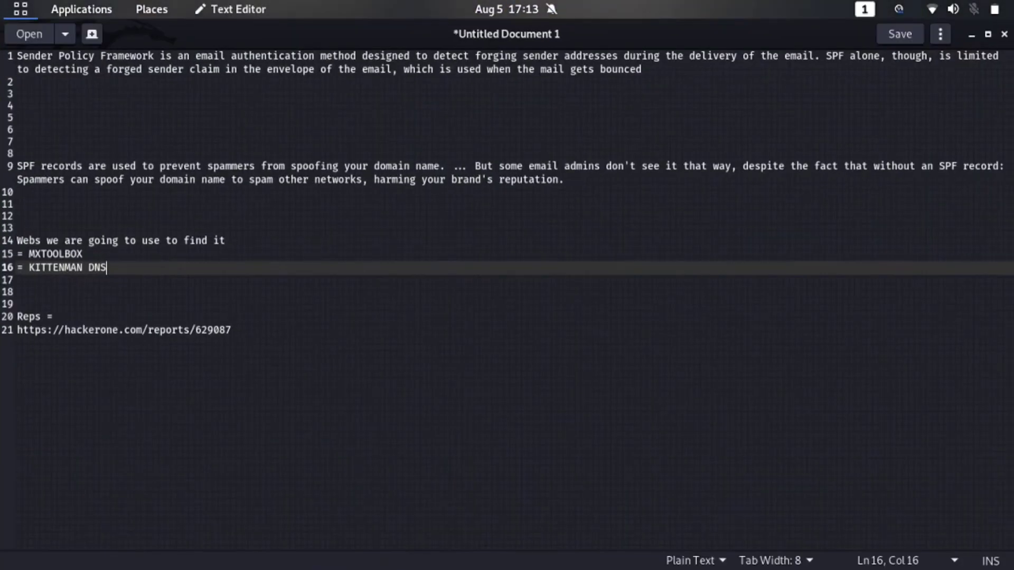
click(232, 331)
drag(231, 330, 53, 330)
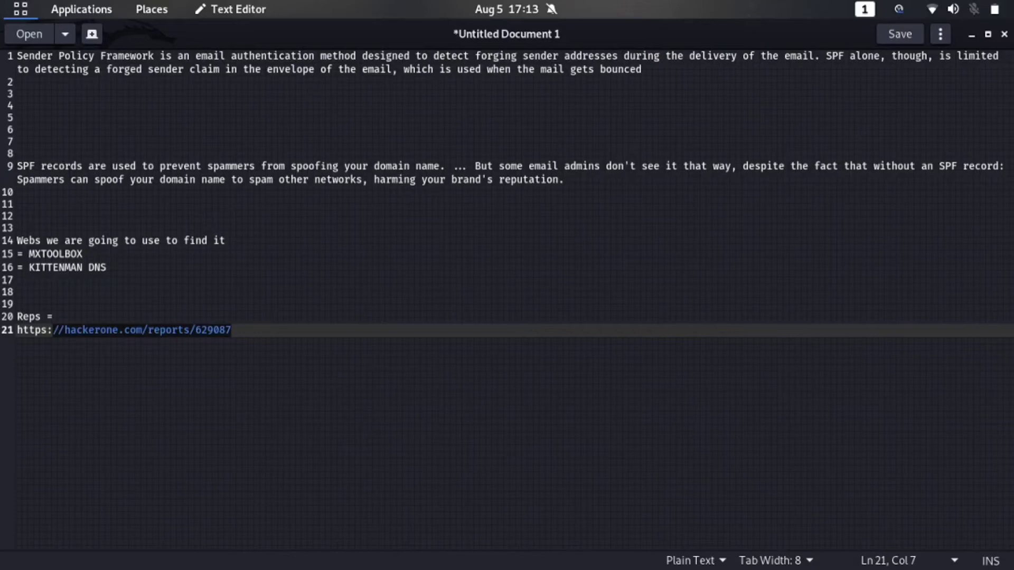
drag(53, 329, 16, 330)
key(ctrl+c)
key(super)
click(573, 197)
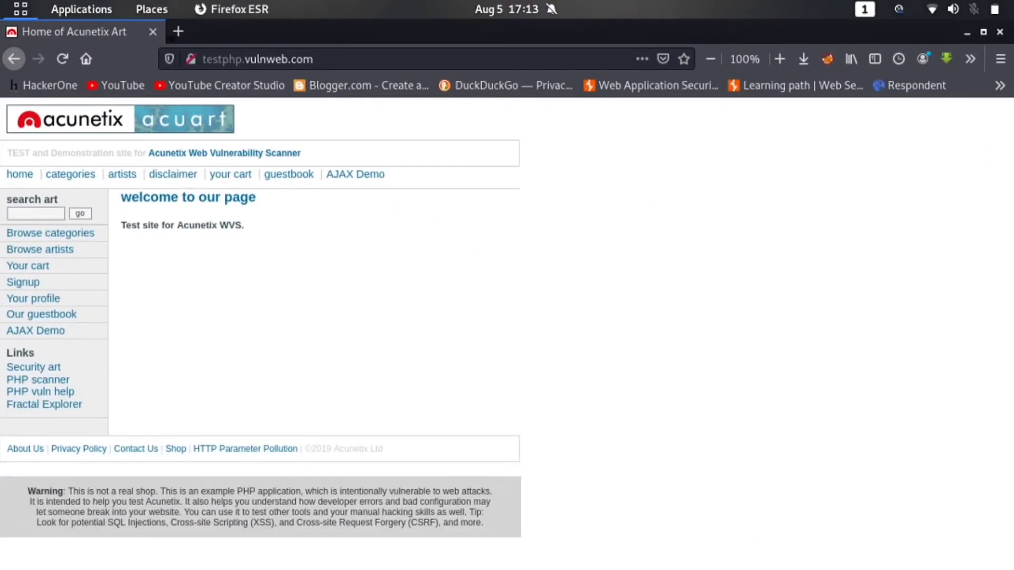
key(ctrl+l)
key(ctrl+v)
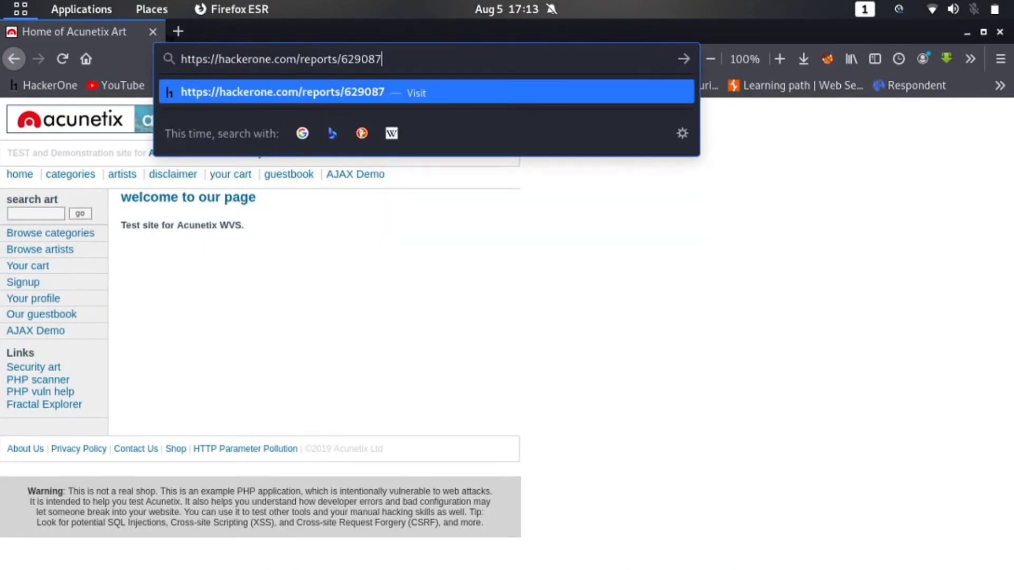
key(Return)
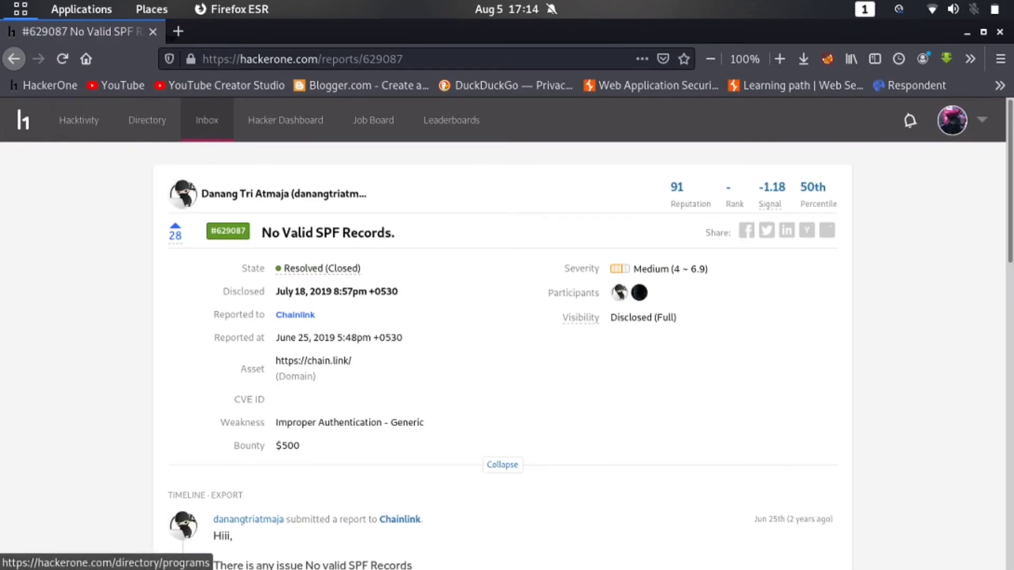
Examine the HackerOne report's title and bounty, and skim the text submitted to Chainlink.
drag(396, 233, 259, 233)
click(261, 233)
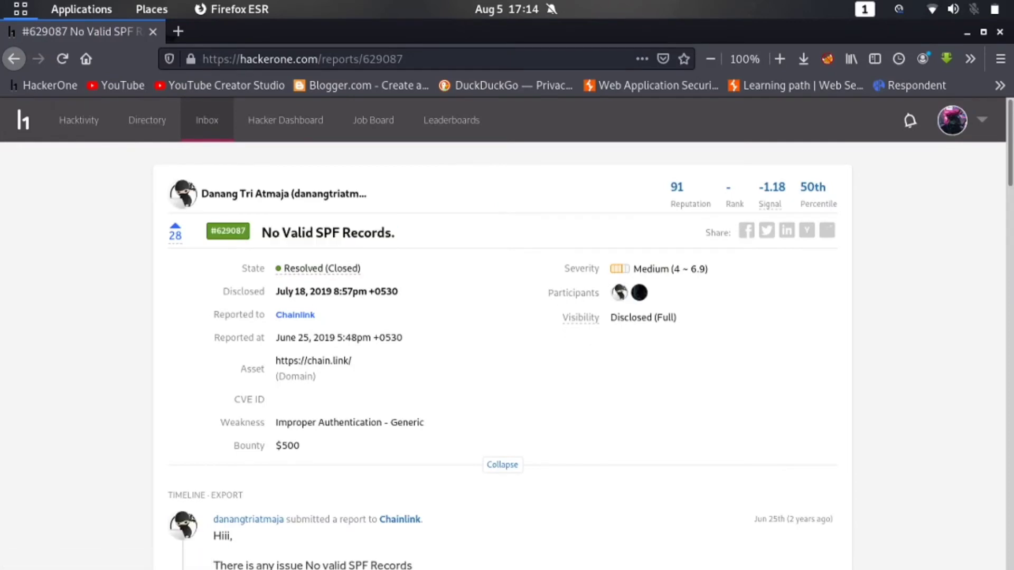
drag(275, 446, 300, 446)
scroll(502, 354, down, 5)
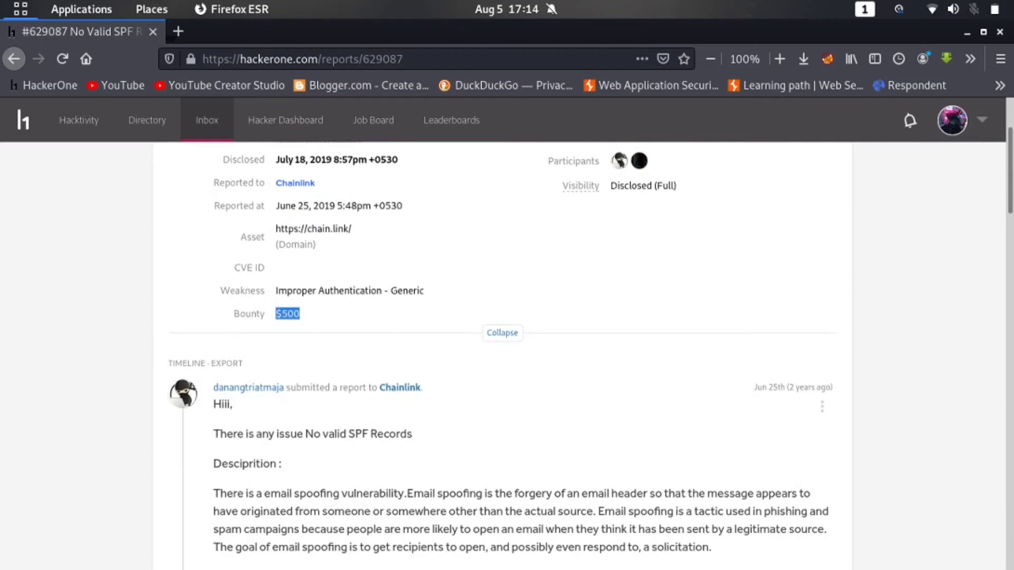
scroll(502, 354, down, 5)
drag(214, 281, 450, 484)
scroll(450, 485, down, 5)
click(450, 484)
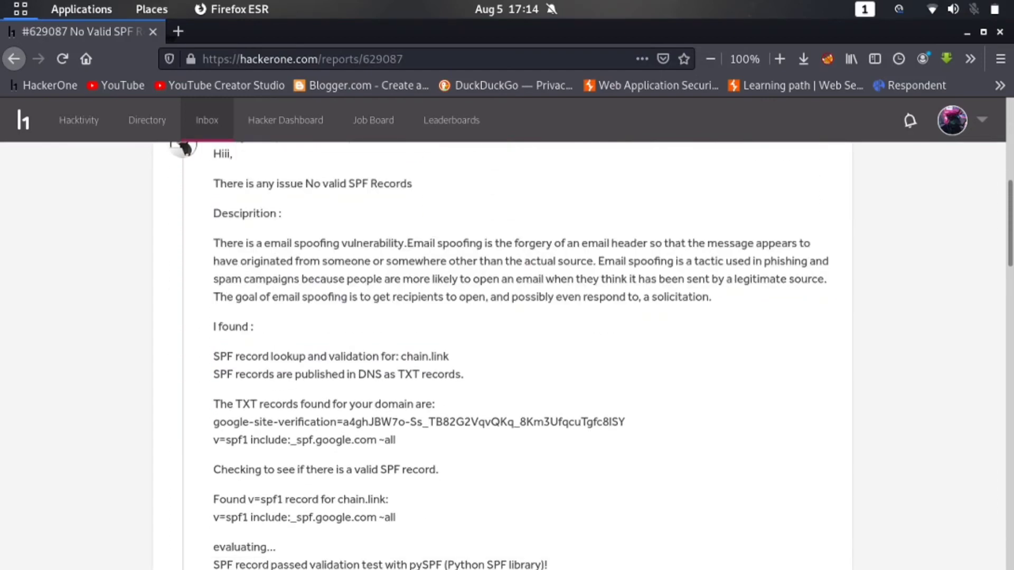
Read the report's description of the email spoofing vulnerability.
drag(214, 213, 283, 213)
drag(221, 243, 501, 245)
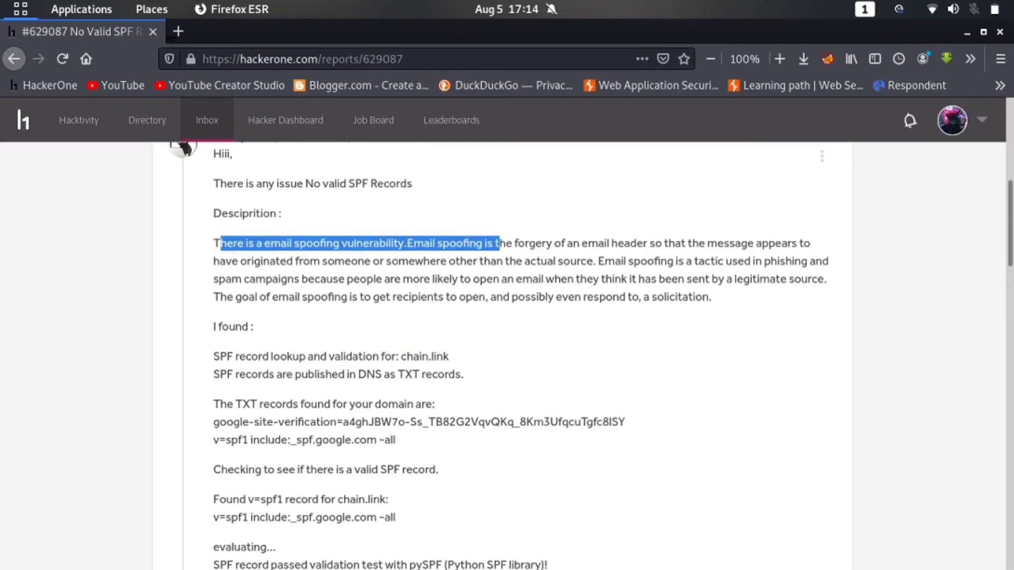
click(500, 244)
drag(712, 296, 346, 243)
scroll(520, 349, down, 3)
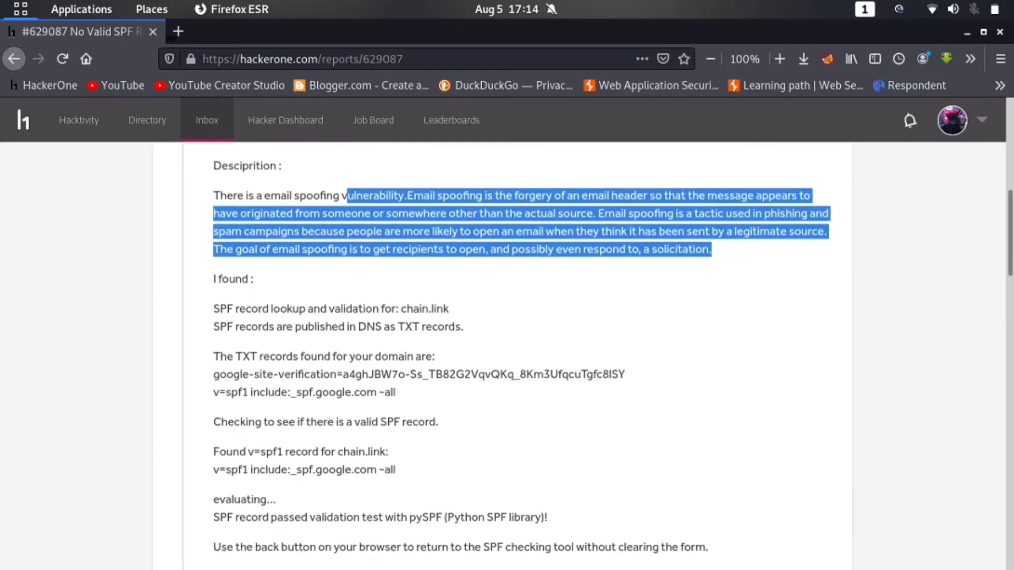
Examine the report's findings for chain.link, including the TXT records and the SPF validity check.
drag(213, 199, 256, 200)
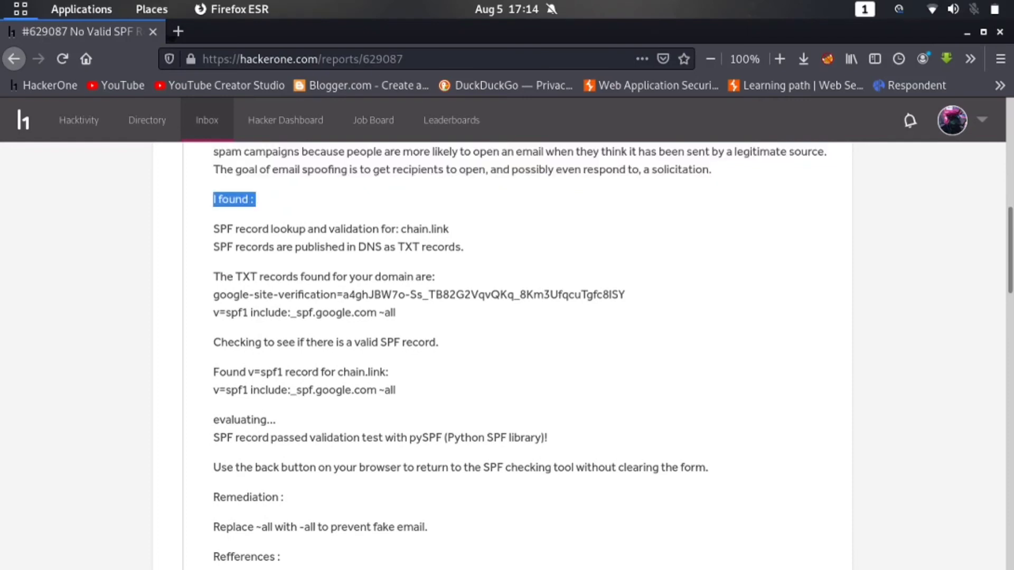
drag(213, 229, 401, 229)
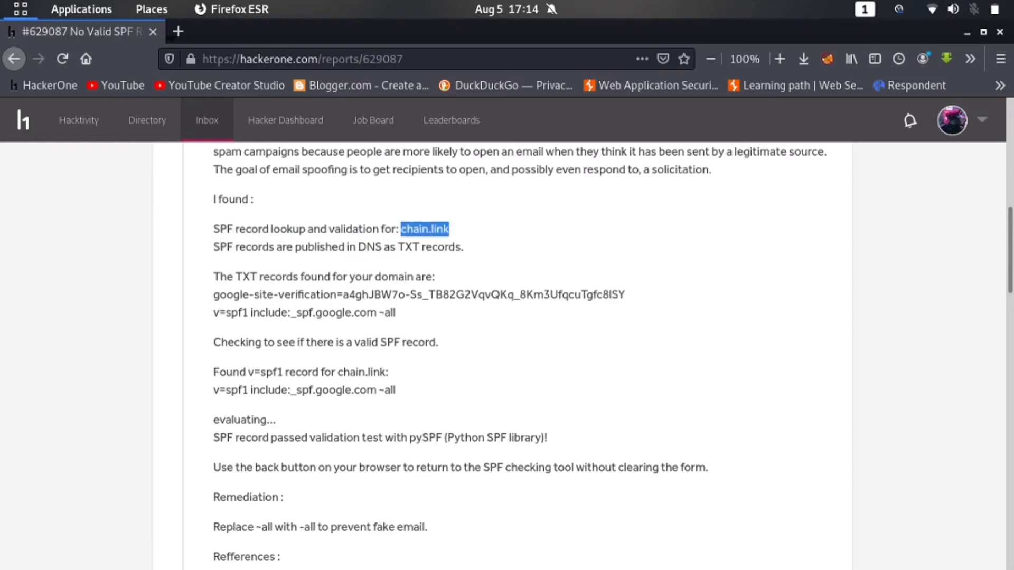
scroll(507, 354, down, 3)
drag(250, 192, 276, 335)
click(317, 335)
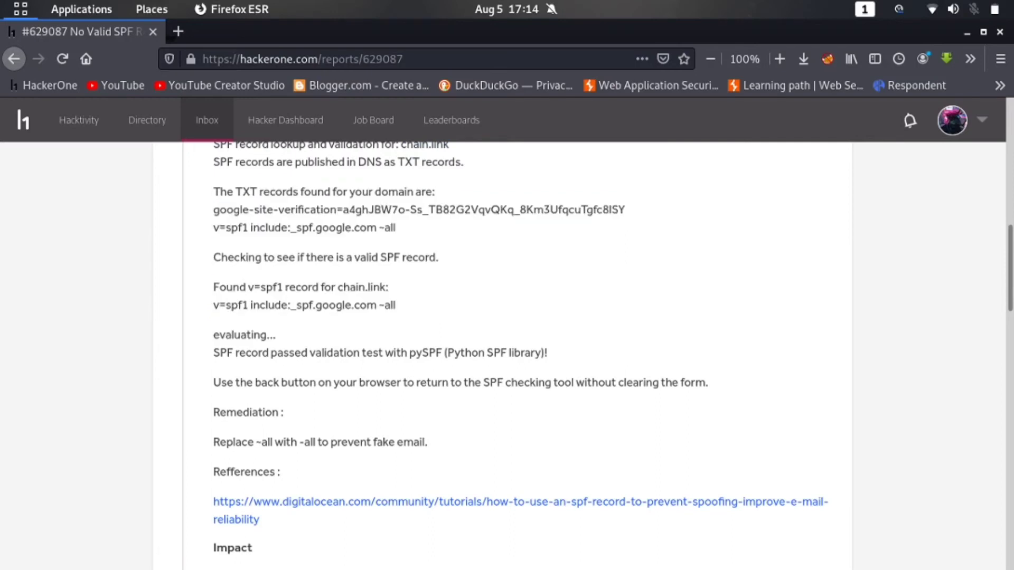
drag(395, 227, 213, 192)
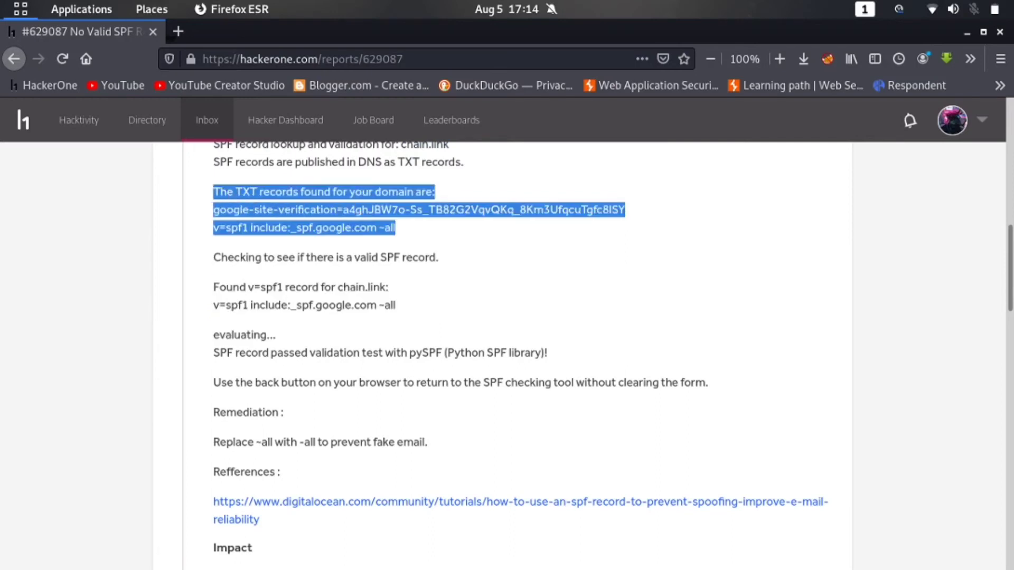
click(222, 200)
drag(626, 209, 213, 209)
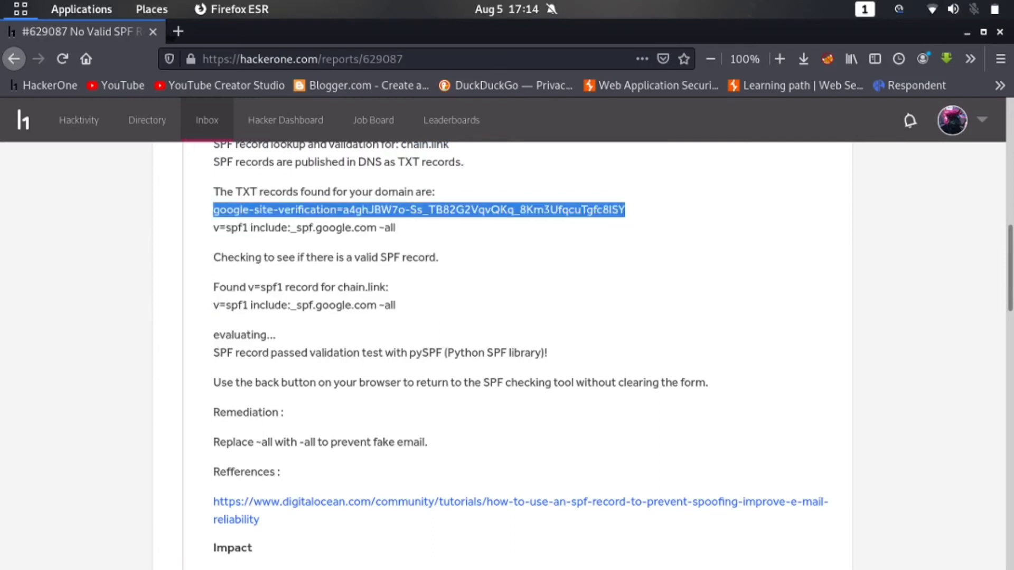
drag(396, 227, 213, 210)
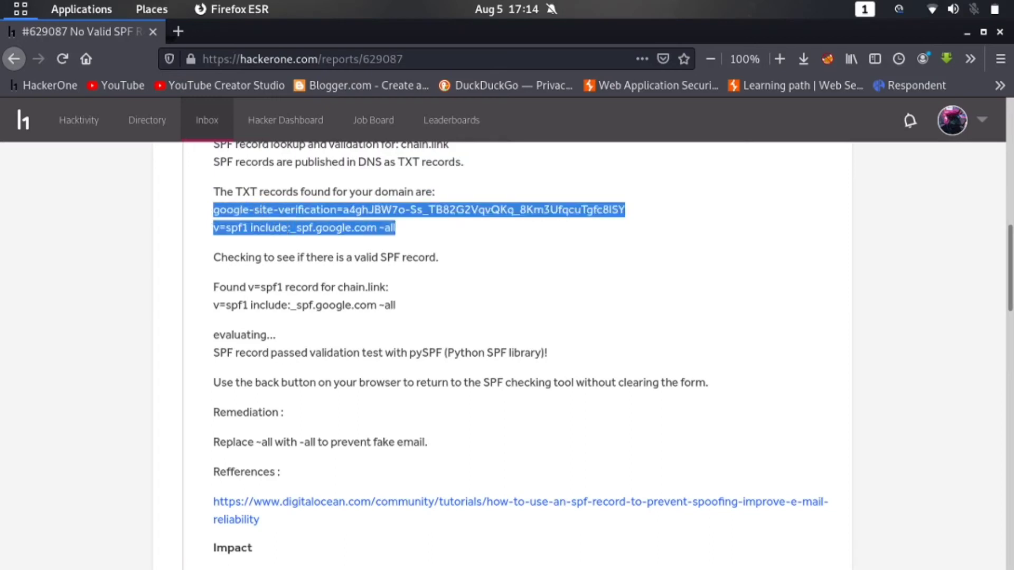
drag(213, 257, 263, 258)
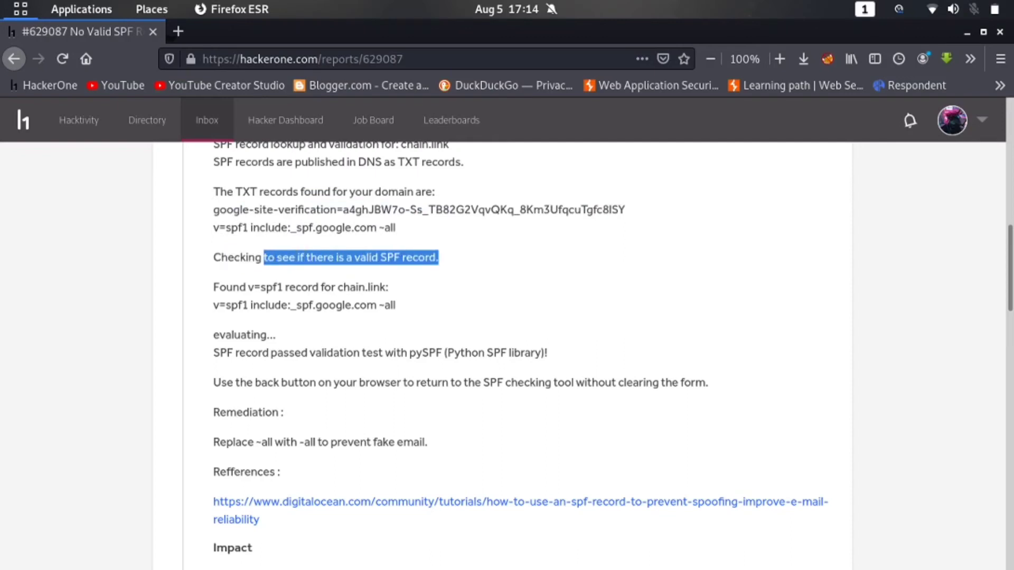
mouse_move(213, 287)
mouse_down()
mouse_move(390, 305)
mouse_move(219, 288)
mouse_up()
click(219, 288)
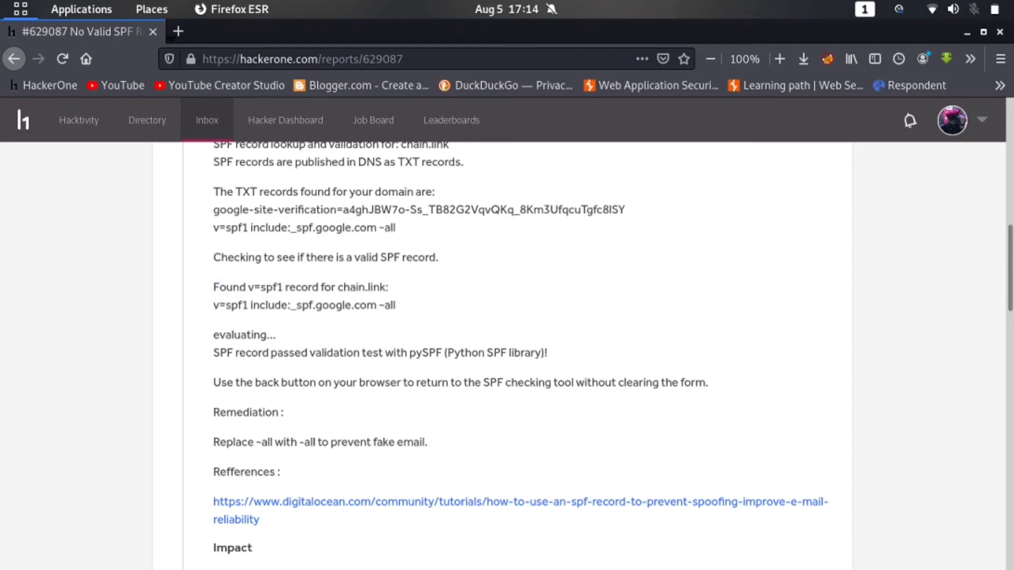
Look through the report's remediation, references and impact sections, and go back to its summary details.
scroll(502, 354, down, 1)
scroll(507, 354, down, 3)
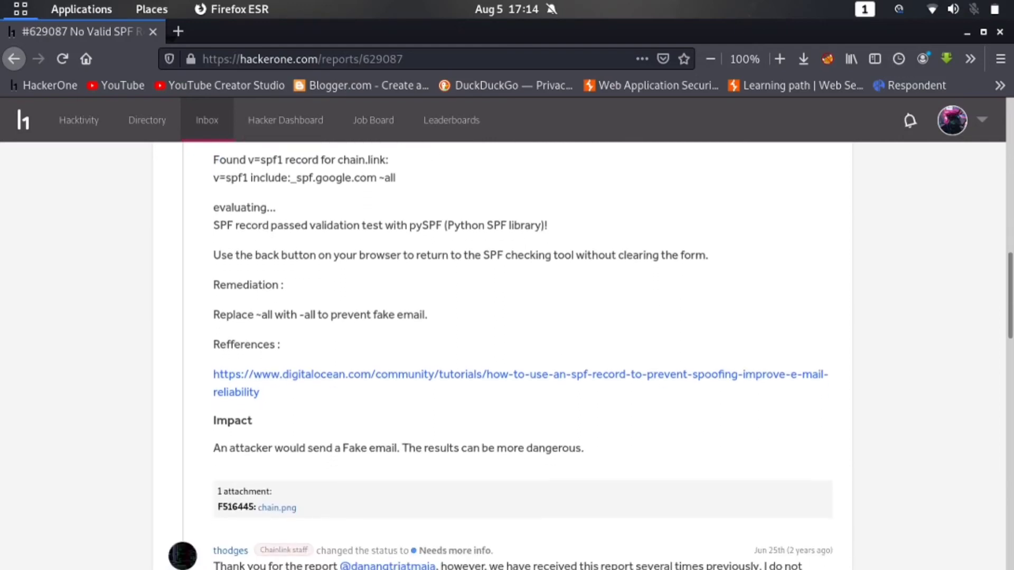
drag(212, 285, 282, 344)
drag(213, 345, 282, 345)
click(282, 344)
drag(213, 421, 253, 420)
click(252, 420)
scroll(253, 420, up, 10)
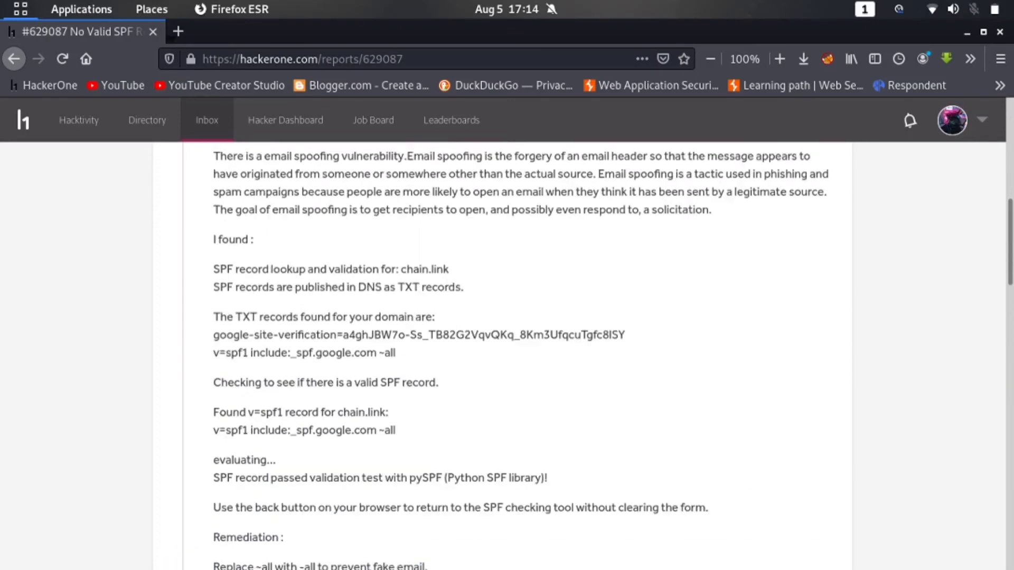
scroll(502, 356, up, 2)
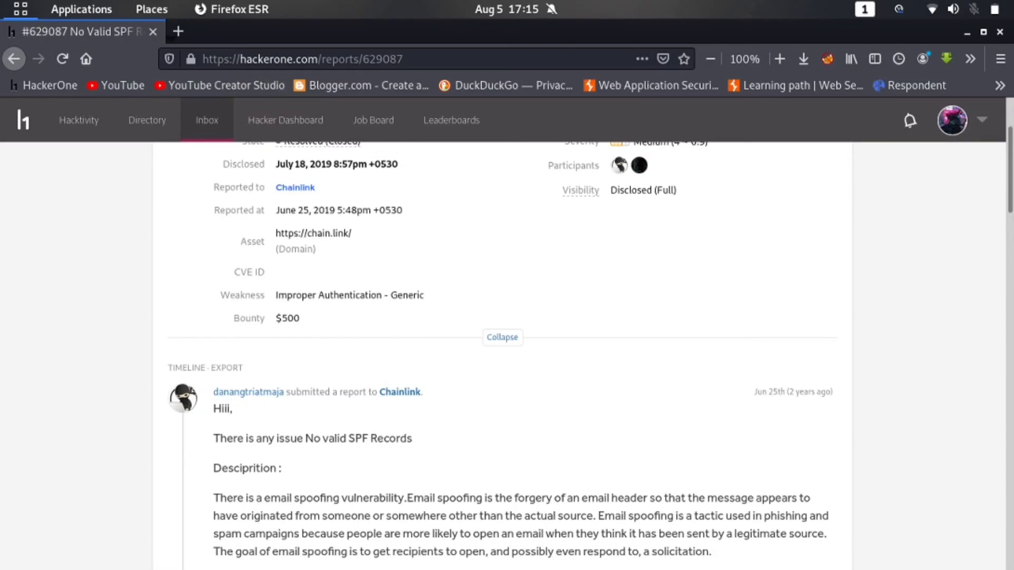
Open a blank browser tab, close the HackerOne report and return to the Text Editor notes.
click(178, 32)
click(153, 31)
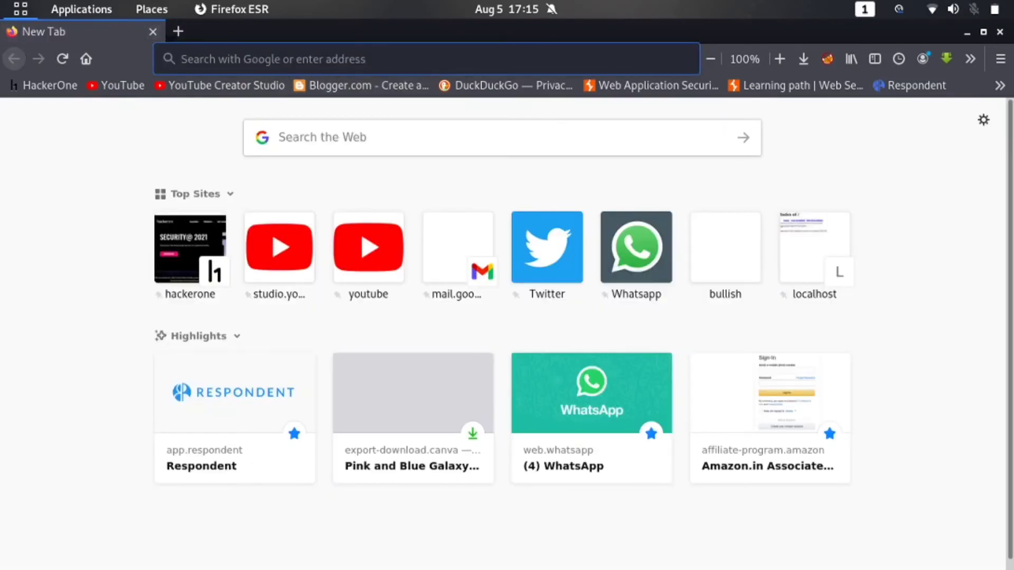
click(967, 32)
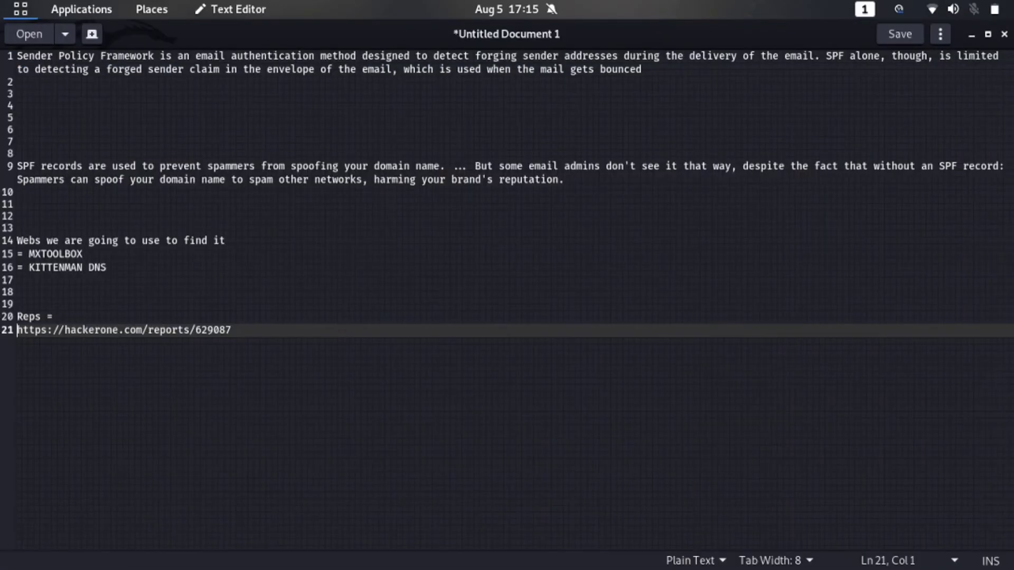
Copy MXTOOLBOX from the Text Editor notes and search the web for it in Firefox.
drag(112, 255, 29, 255)
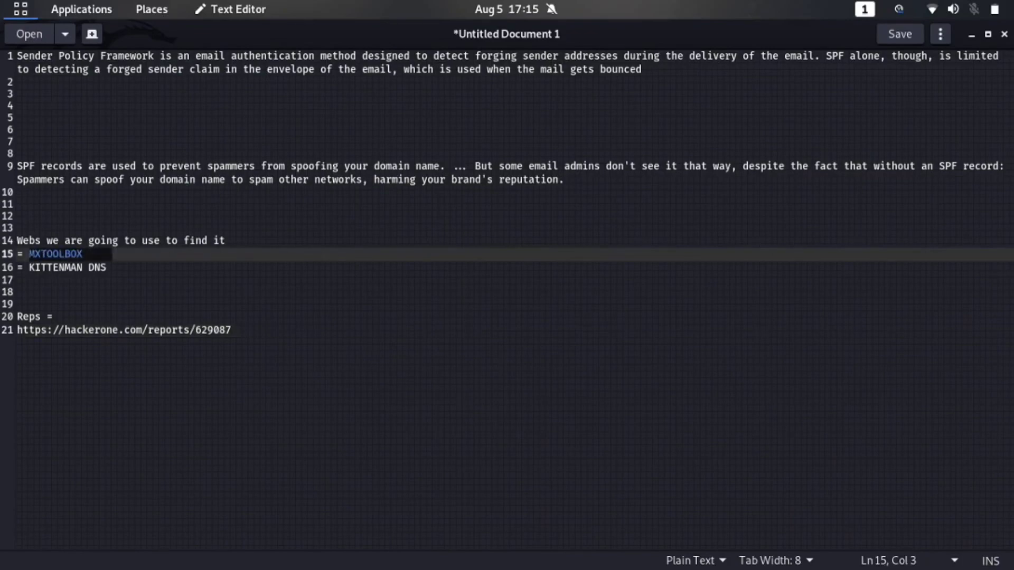
right_click(44, 256)
click(58, 330)
key(super)
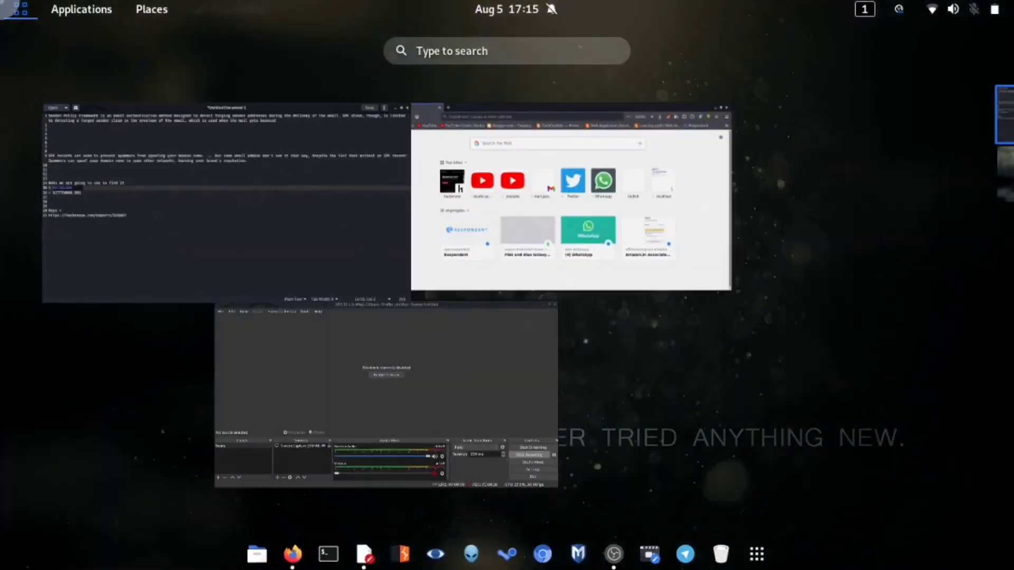
click(507, 198)
click(370, 59)
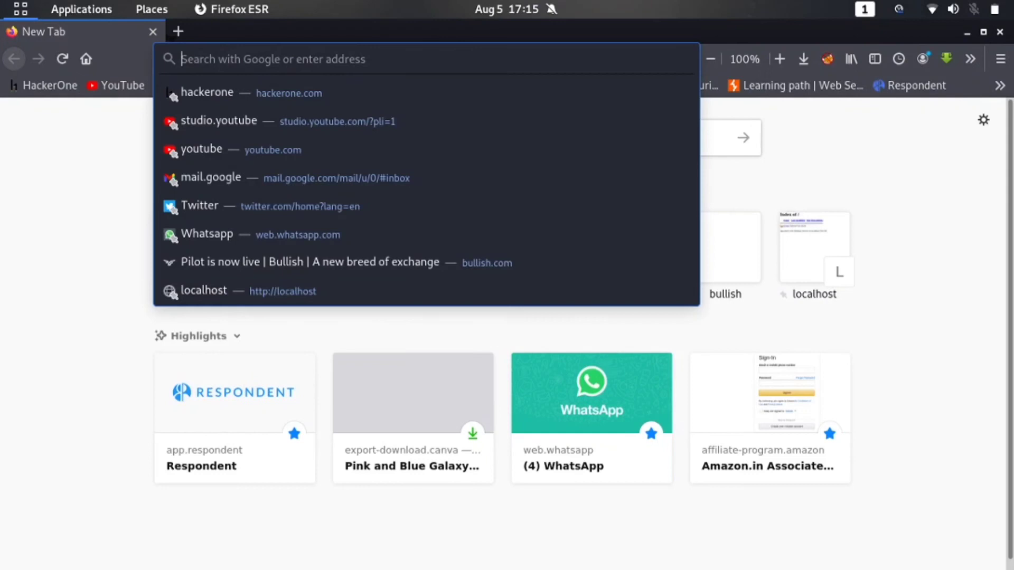
key(ctrl+v)
key(Return)
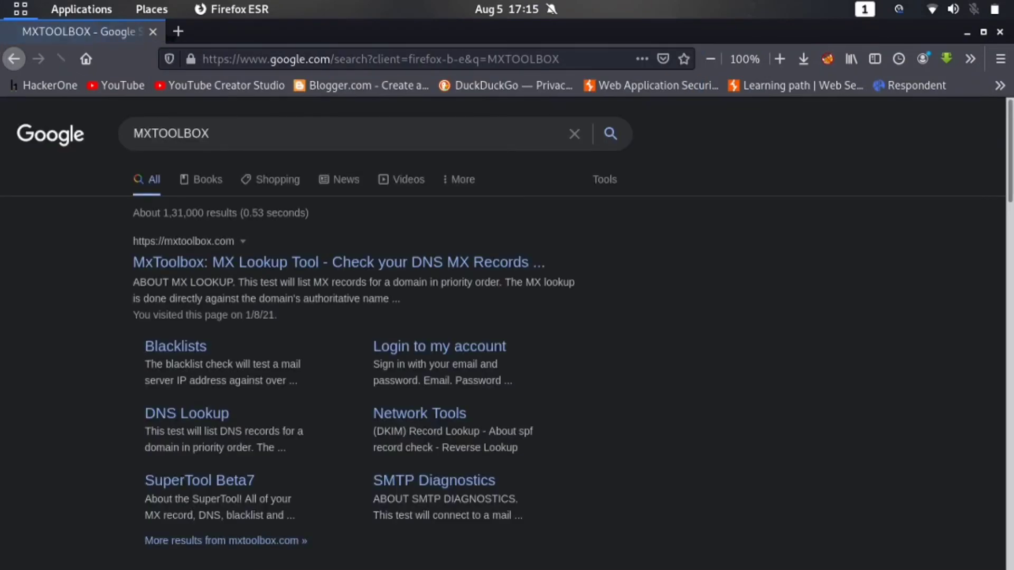
Open the MxToolbox MX Lookup tool from the search results and look up the MX records of google.com.
click(465, 262)
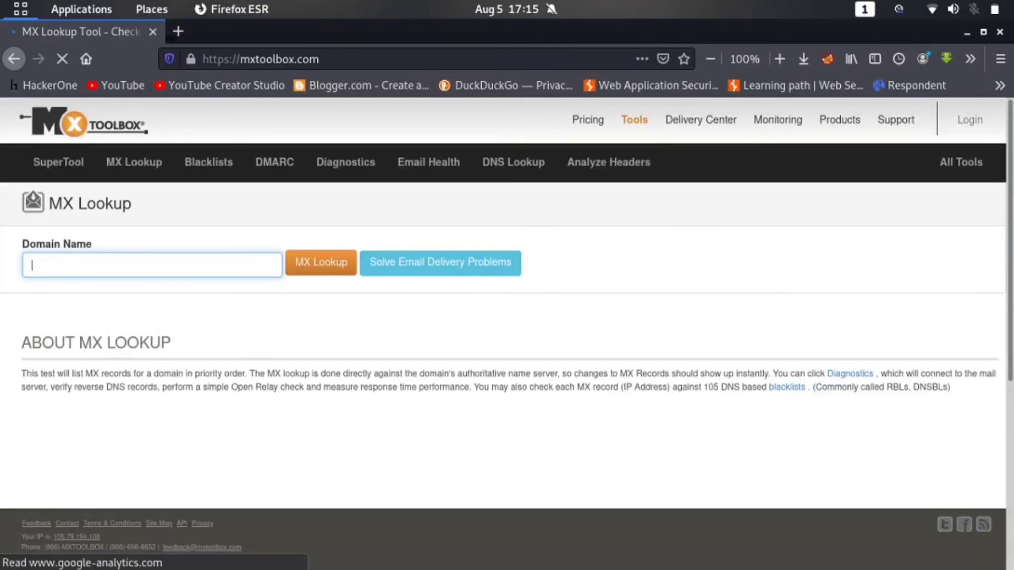
key(Down)
key(Down)
key(Down)
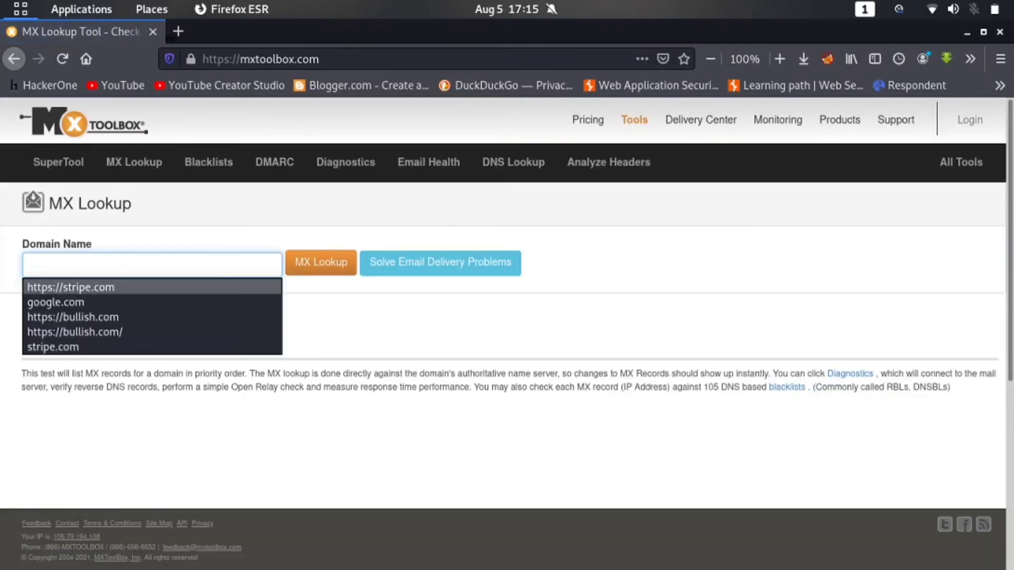
key(Return)
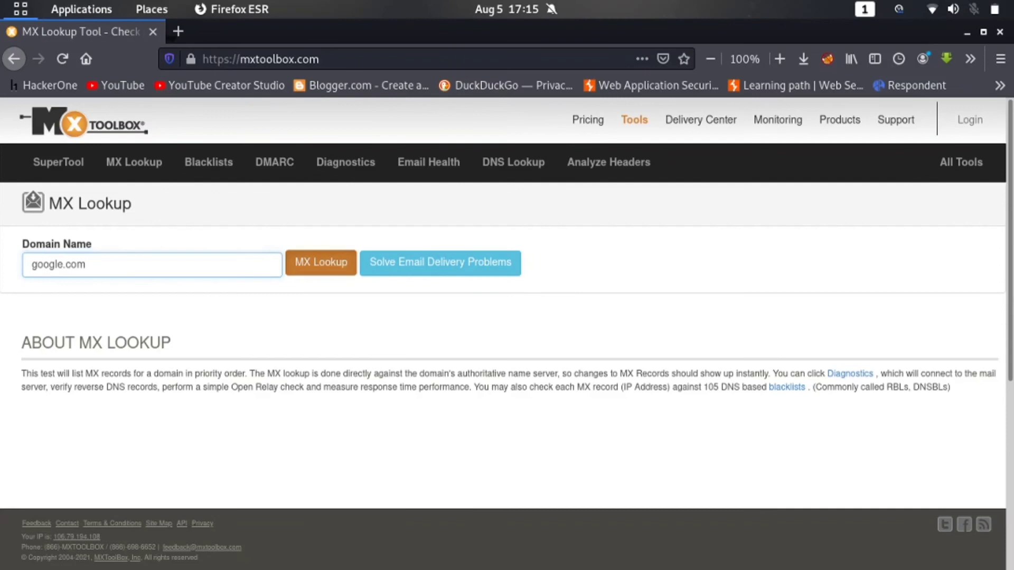
key(Return)
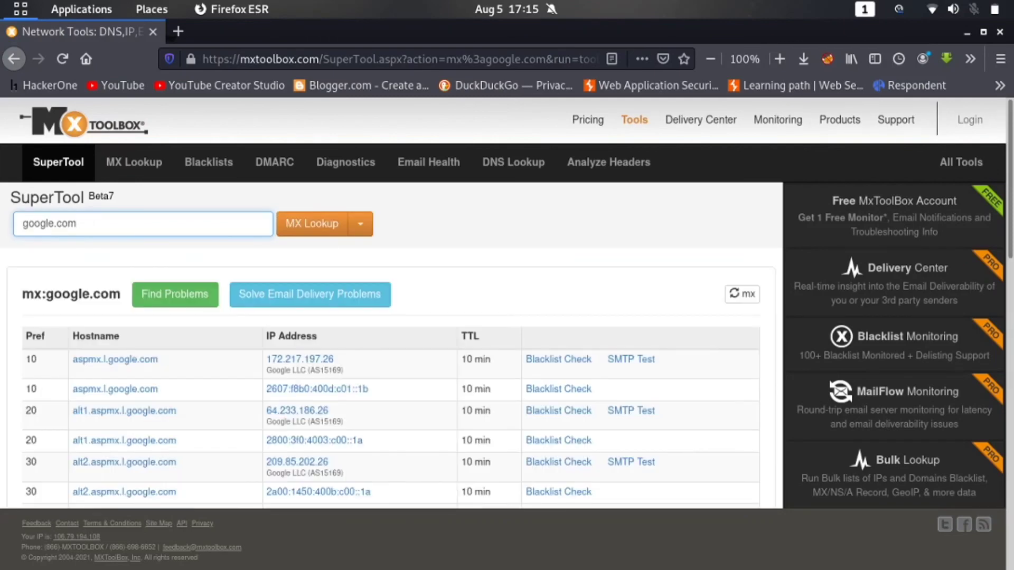
drag(68, 337, 592, 493)
click(639, 486)
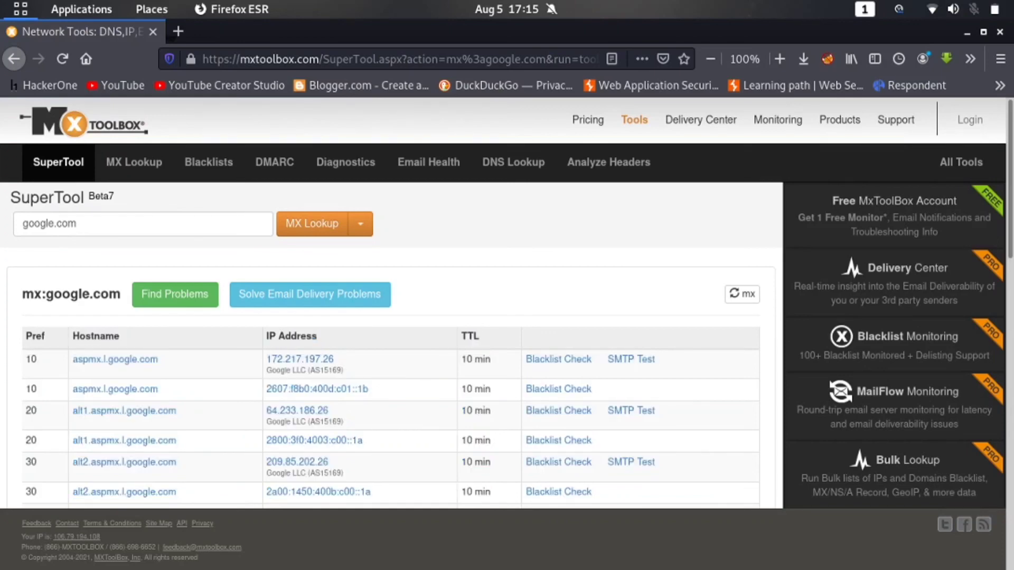
Run an MX lookup for the domain testphp.vulnweb.com.
click(143, 224)
key(ctrl+a)
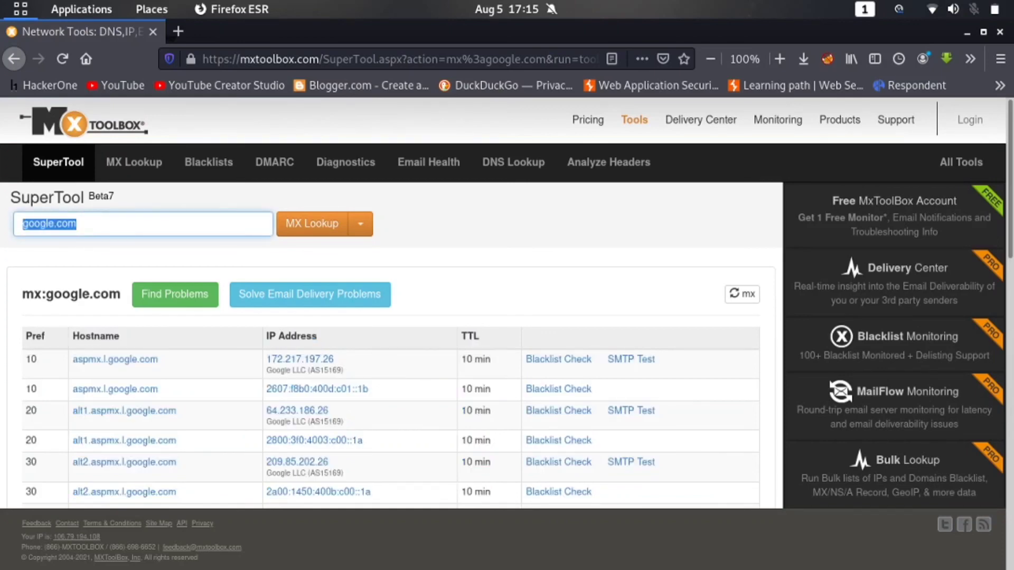
text(test)
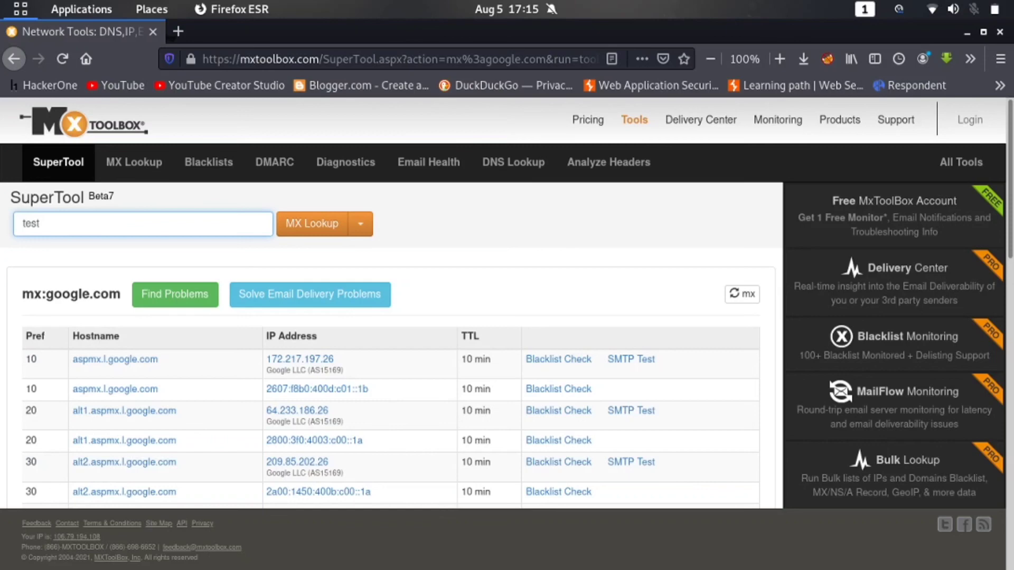
text(php.vulnweb.com)
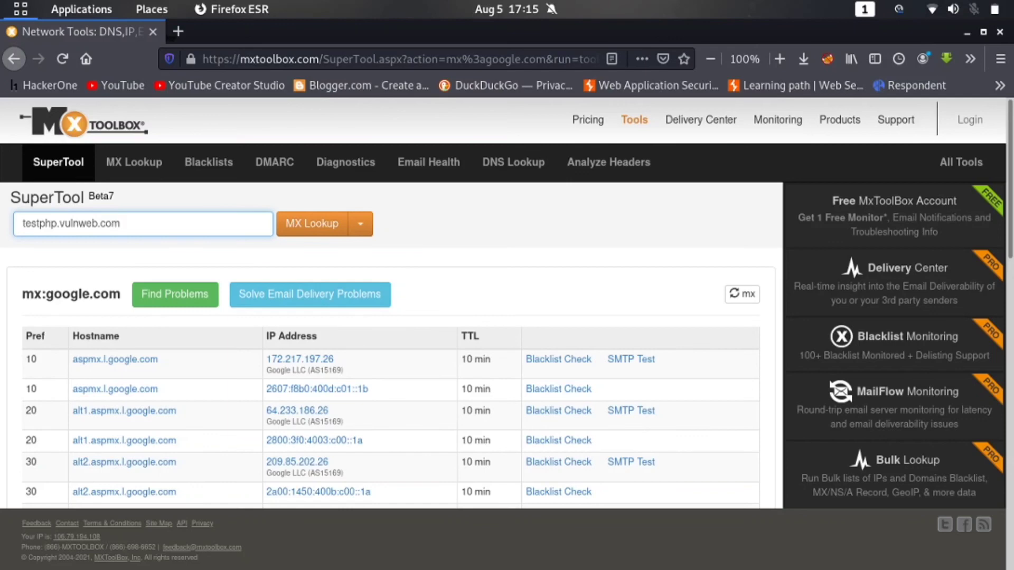
click(312, 224)
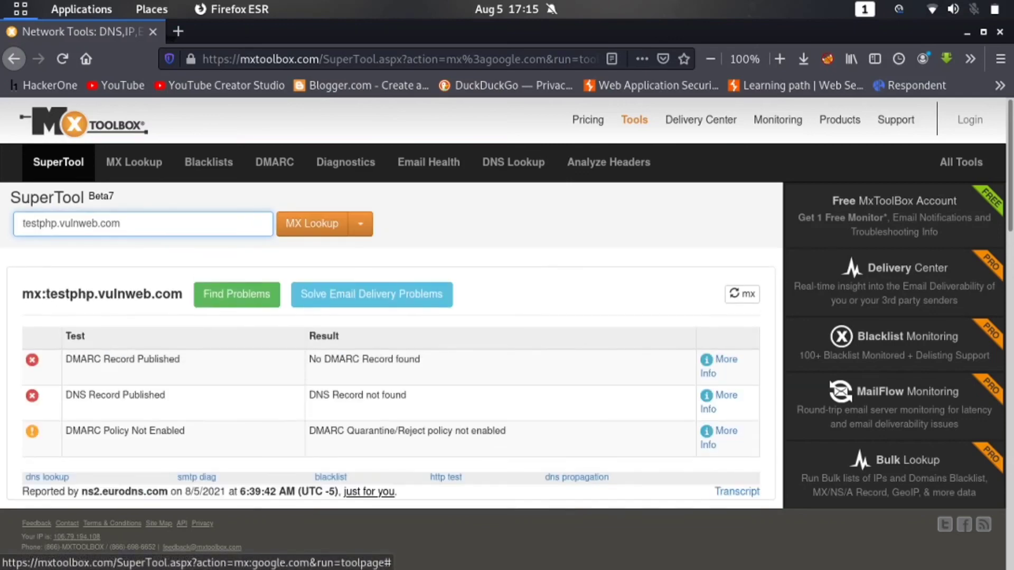
Examine the DMARC and DNS record test results for testphp.vulnweb.com.
drag(66, 360, 65, 393)
click(66, 395)
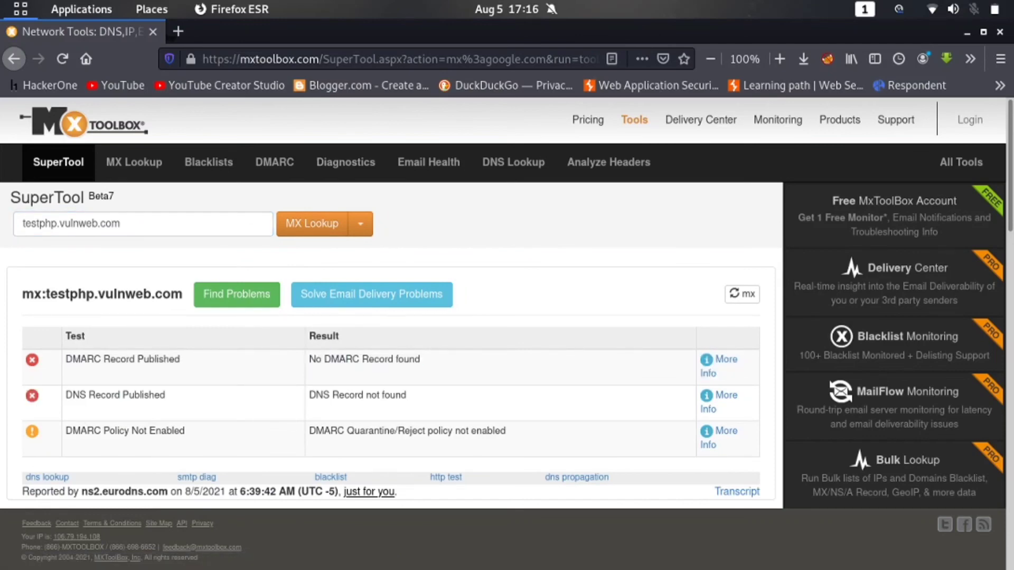
scroll(391, 317, down, 3)
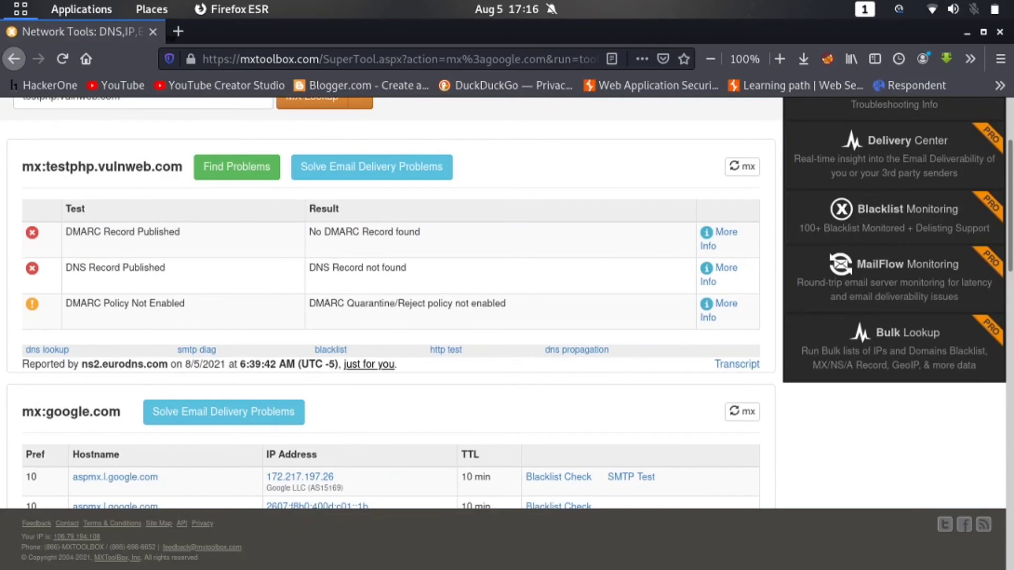
drag(65, 209, 201, 311)
click(200, 311)
scroll(390, 303, up, 3)
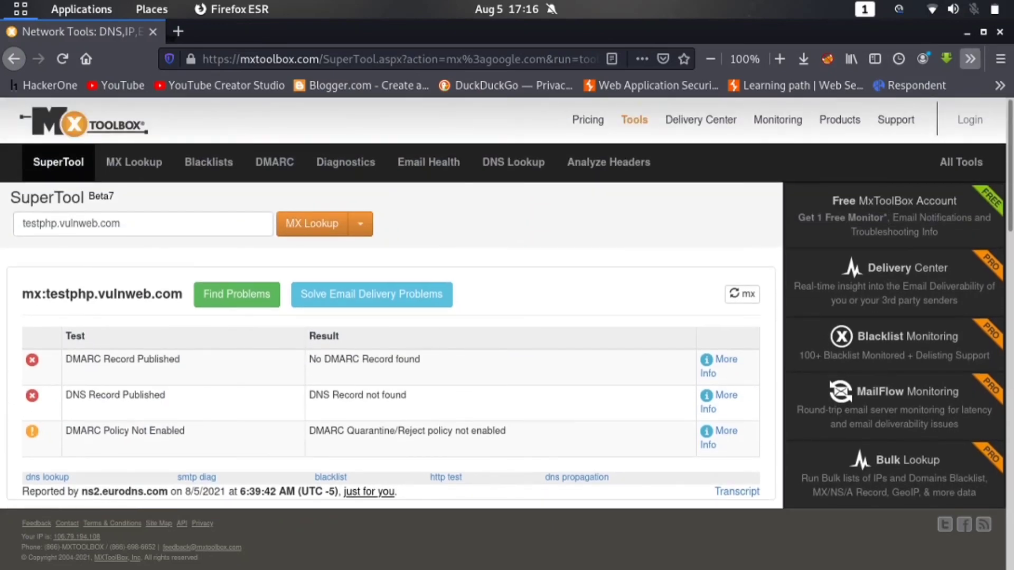
Minimize the Firefox and Text Editor windows to reveal the desktop.
click(967, 32)
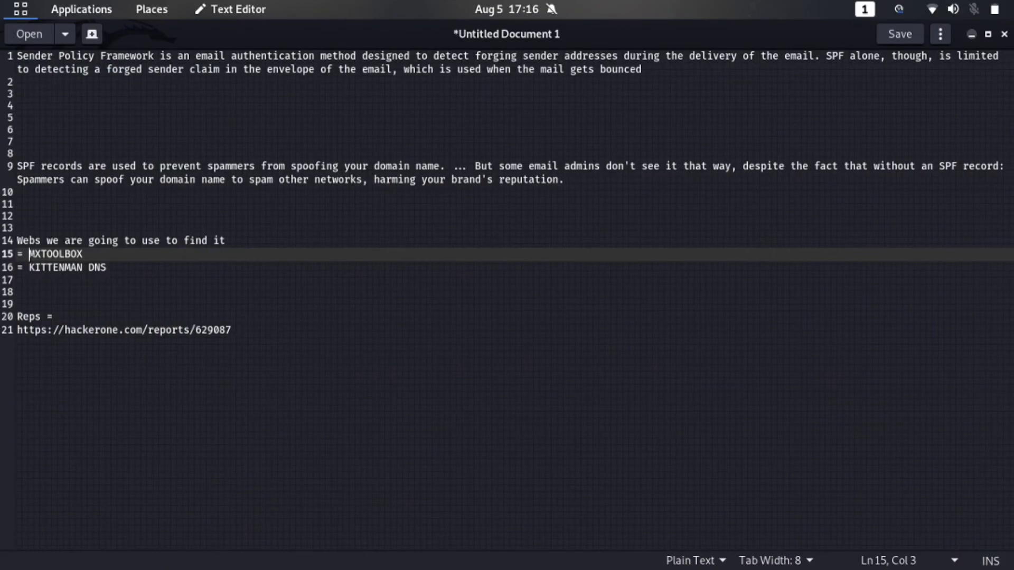
click(971, 34)
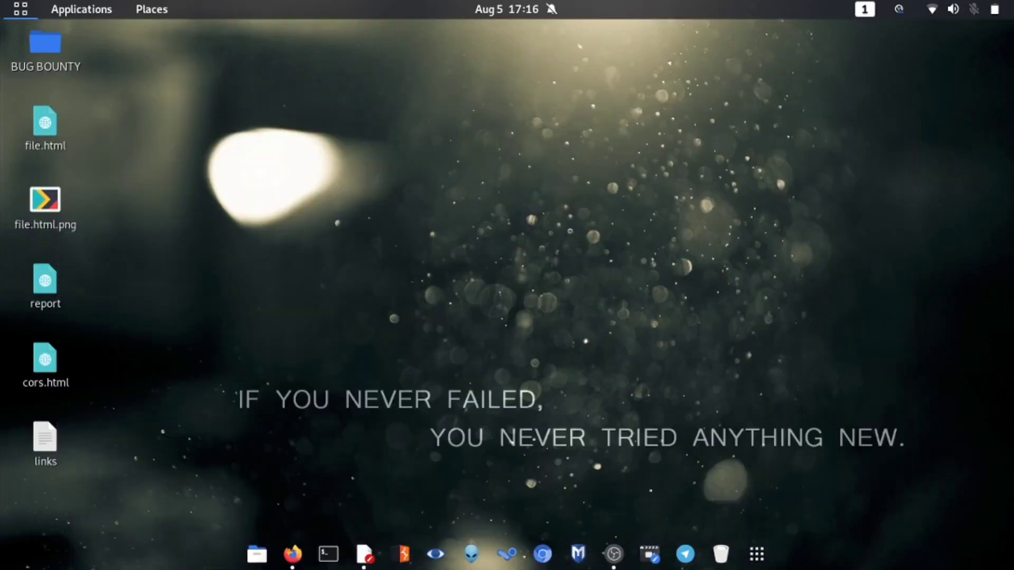